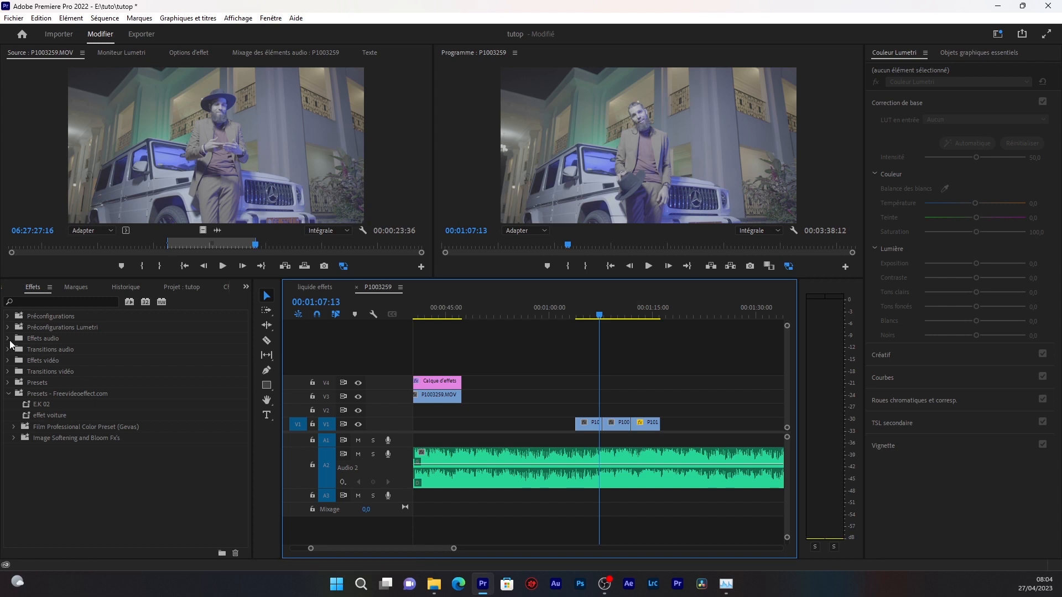
# - Collapse the Presets - Freevideoeffect.com bin and bring up the Effets panel
pyautogui.click(8, 393)
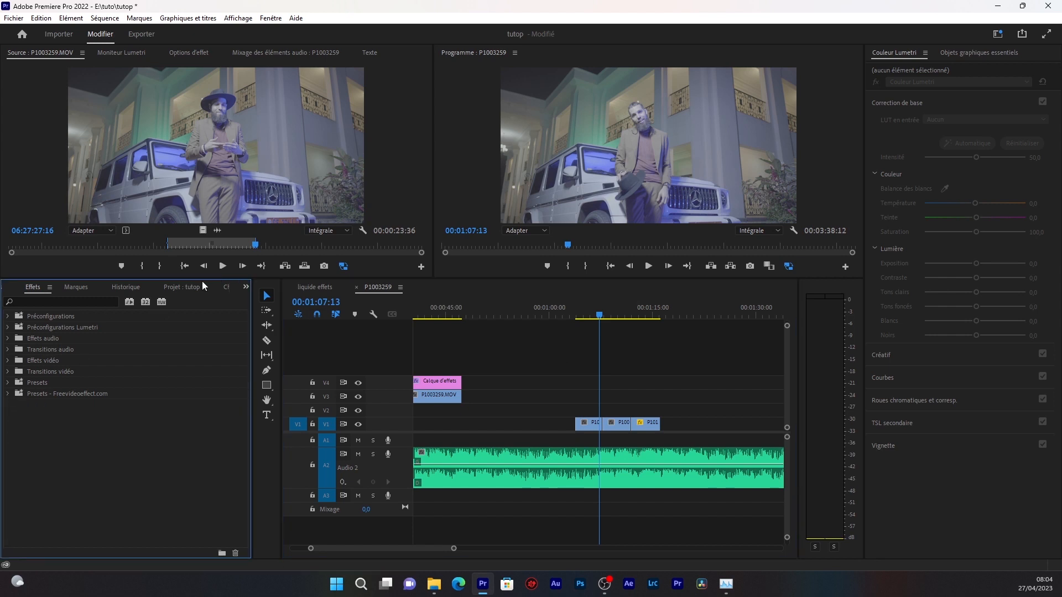
pyautogui.click(246, 286)
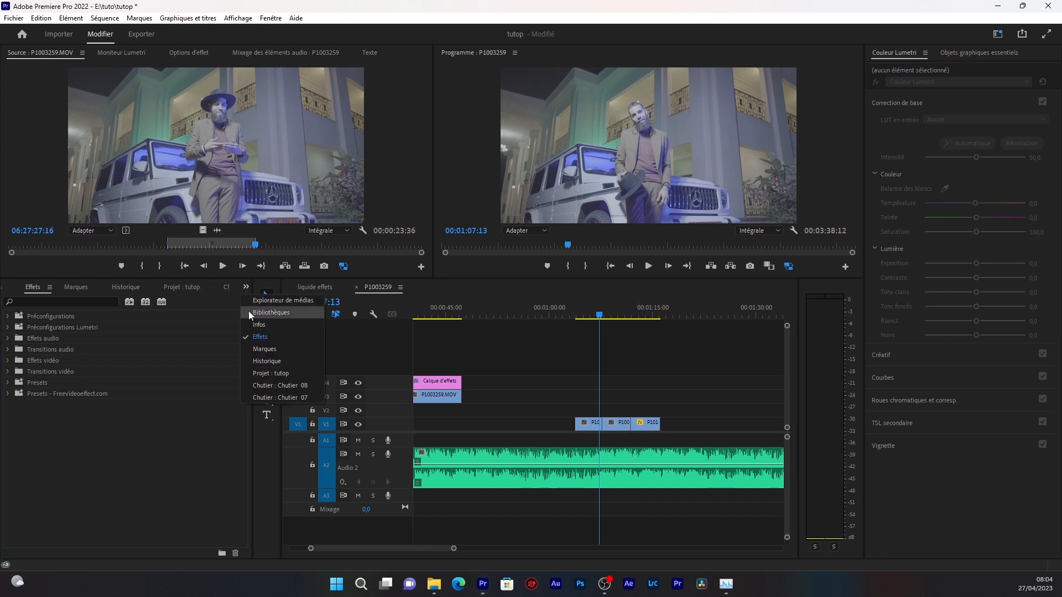
pyautogui.click(273, 339)
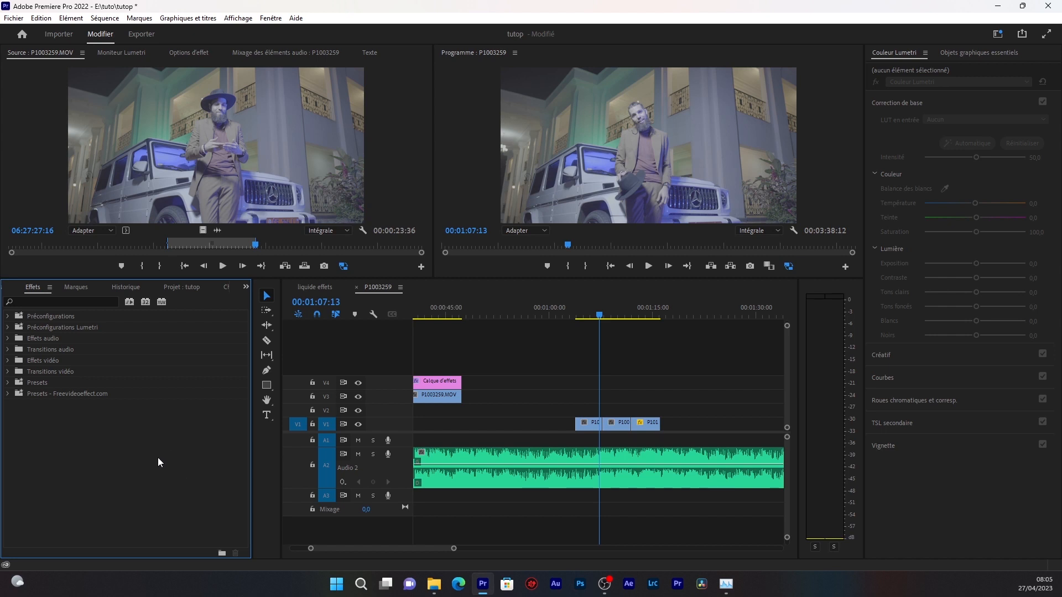
# - Import the Essential Effects preset file from the desktop folder PACK D'EFFET ET DE TRANSITION +LENS
pyautogui.rightClick(70, 374)
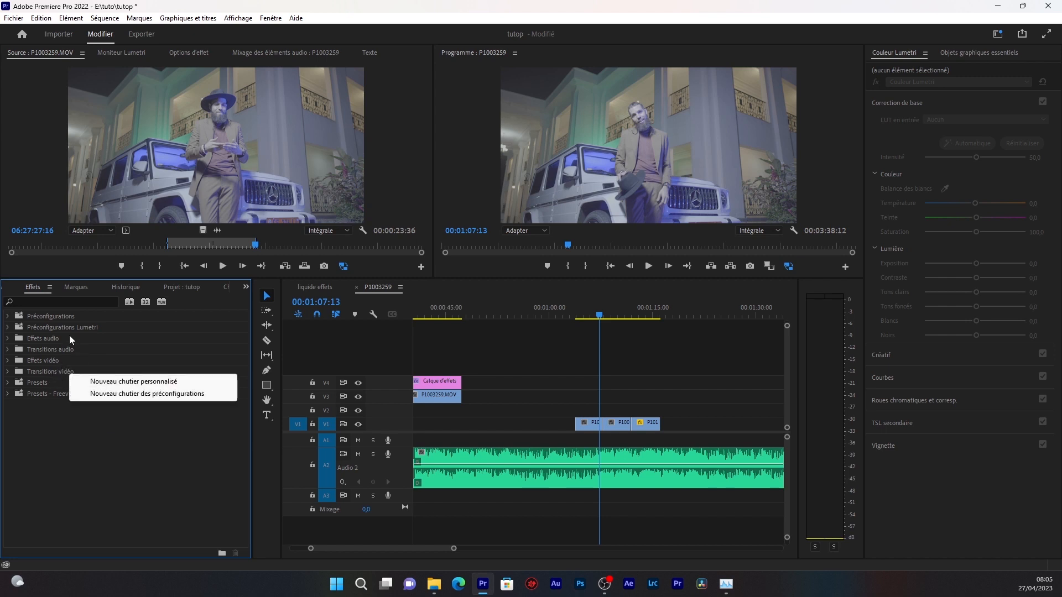
pyautogui.click(68, 320)
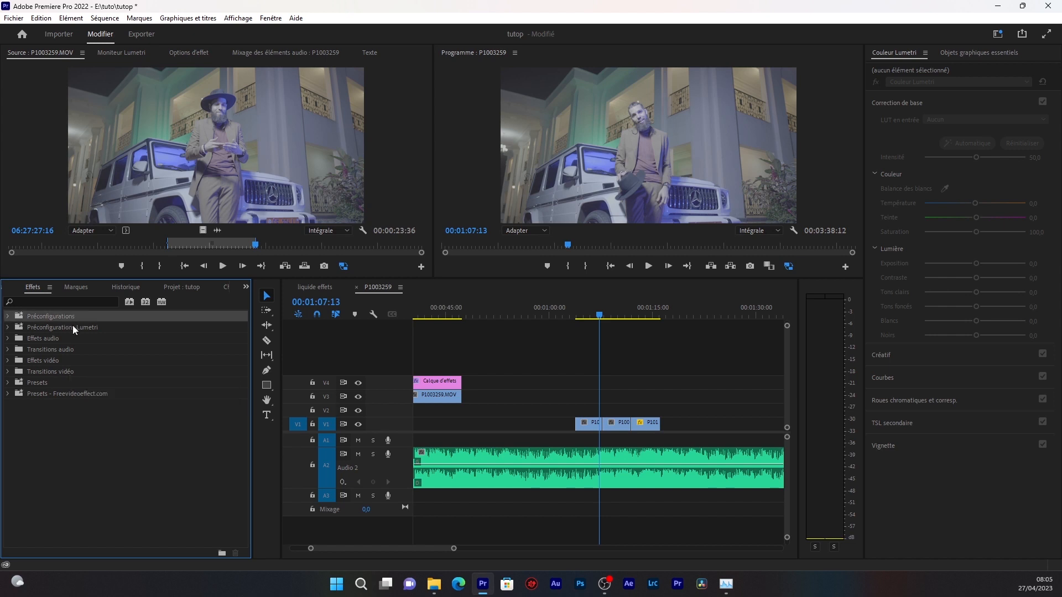
pyautogui.rightClick(72, 325)
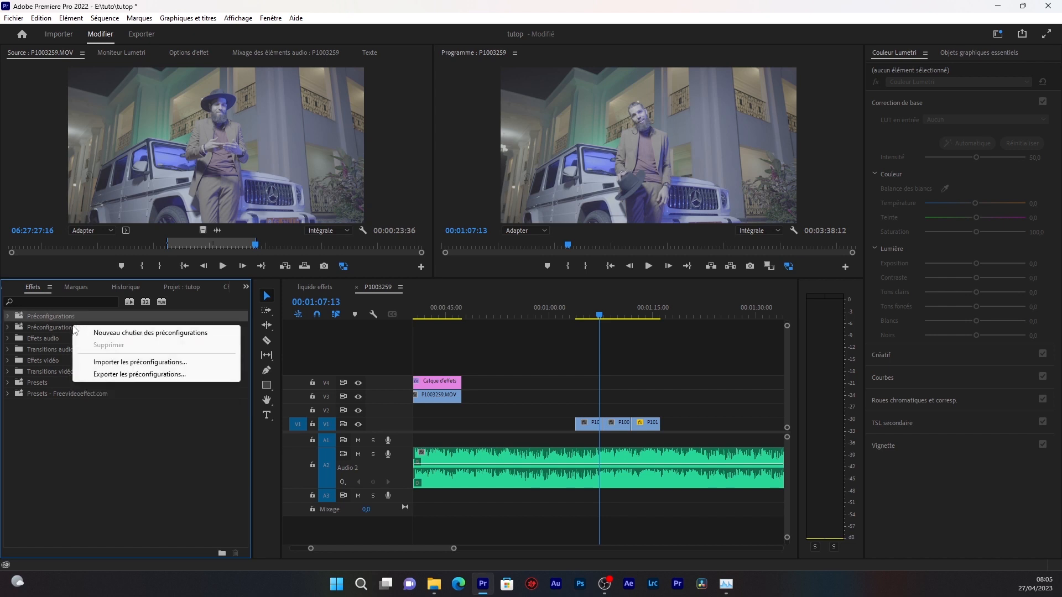
pyautogui.click(113, 362)
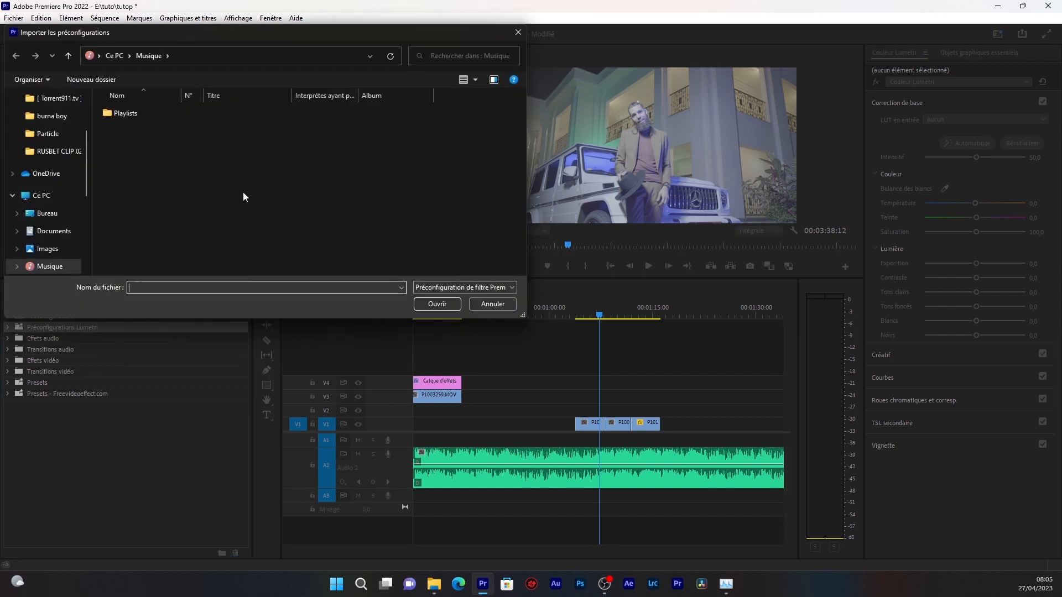
pyautogui.click(42, 214)
pyautogui.scroll(-5, 219, 186)
pyautogui.scroll(1, 188, 198)
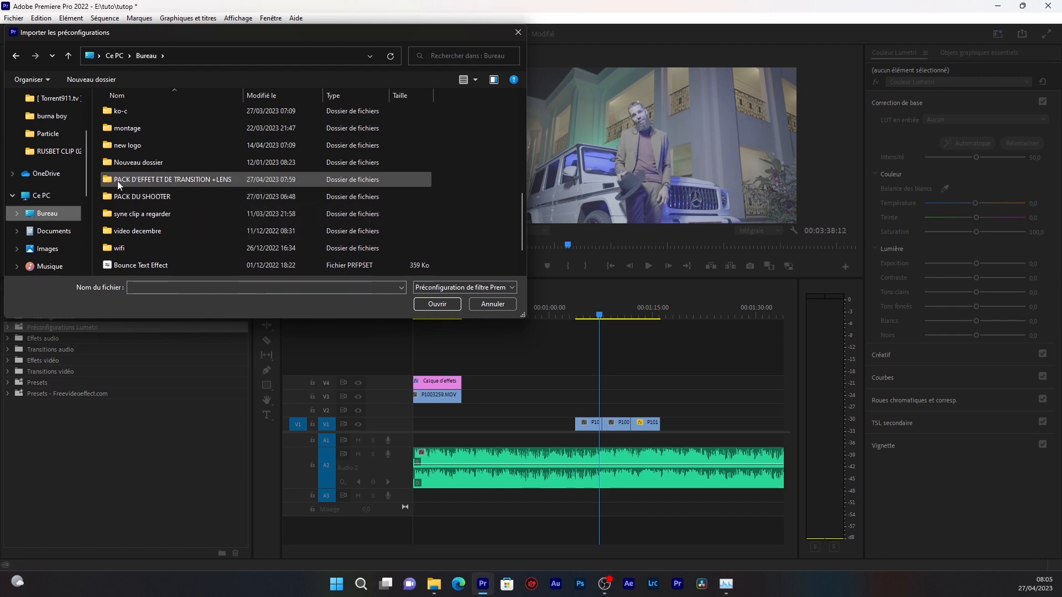
pyautogui.doubleClick(202, 185)
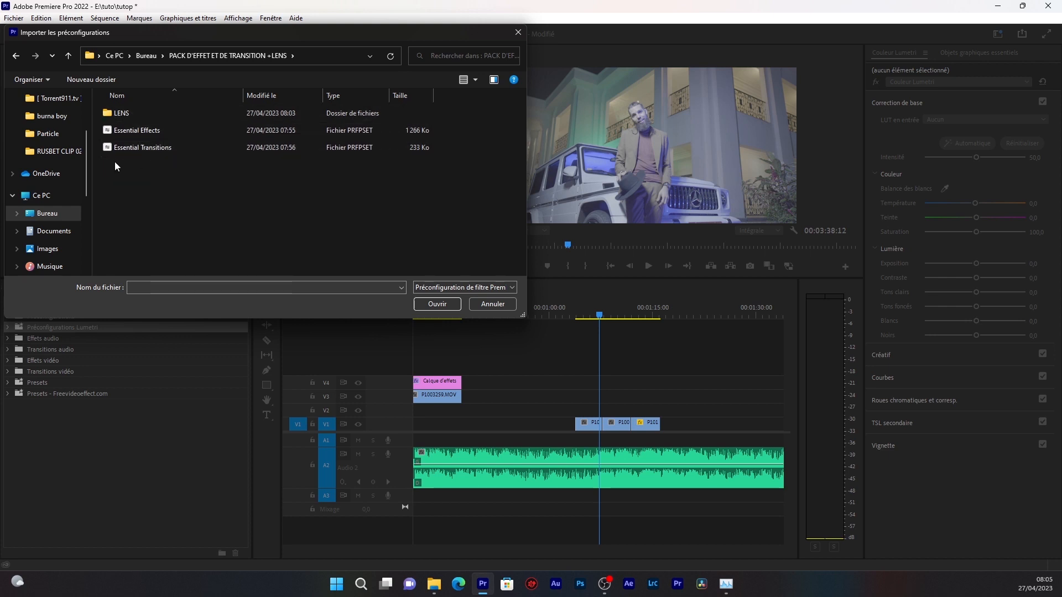
pyautogui.click(138, 132)
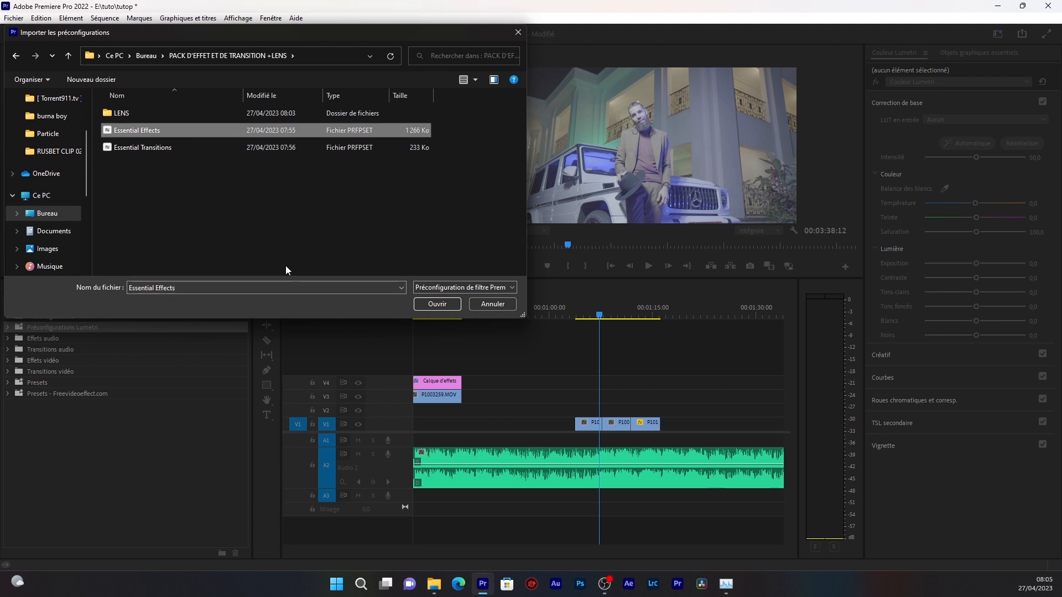
pyautogui.click(437, 306)
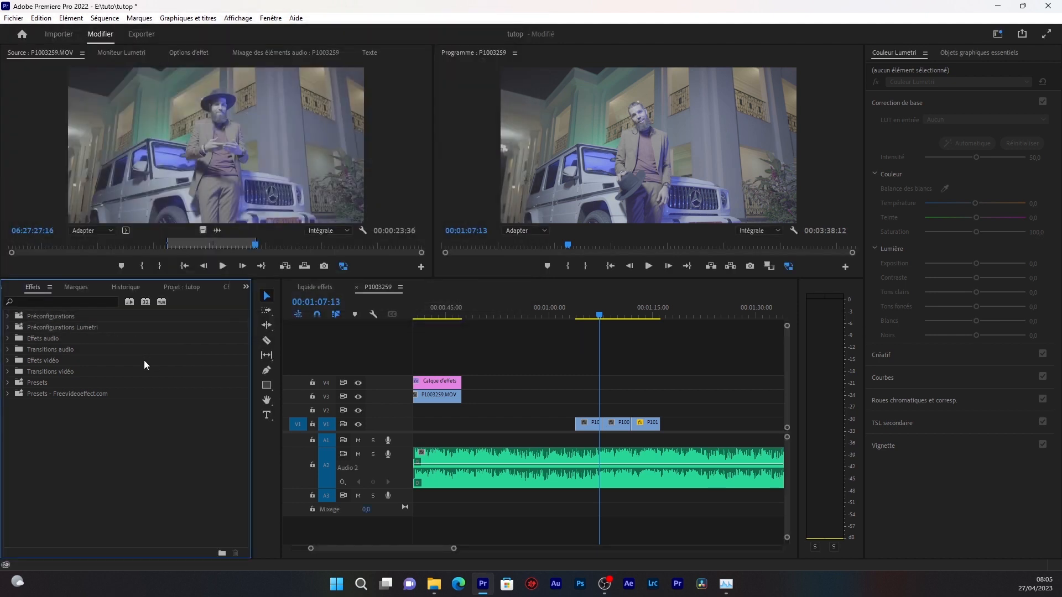
# - Import the Essential Transitions preset file from the same folder
pyautogui.rightClick(78, 377)
pyautogui.click(127, 416)
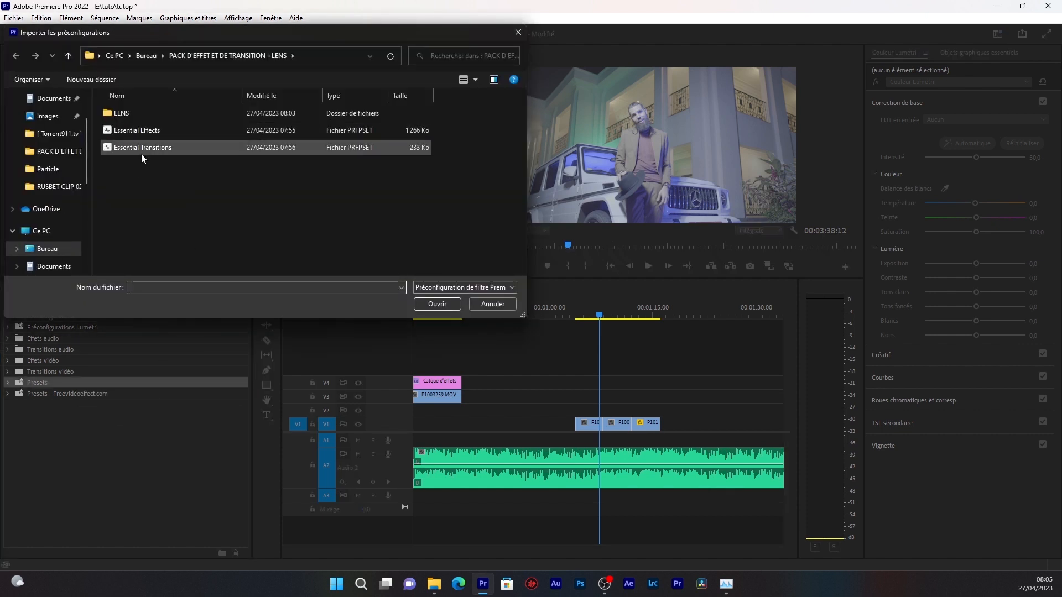
pyautogui.click(145, 153)
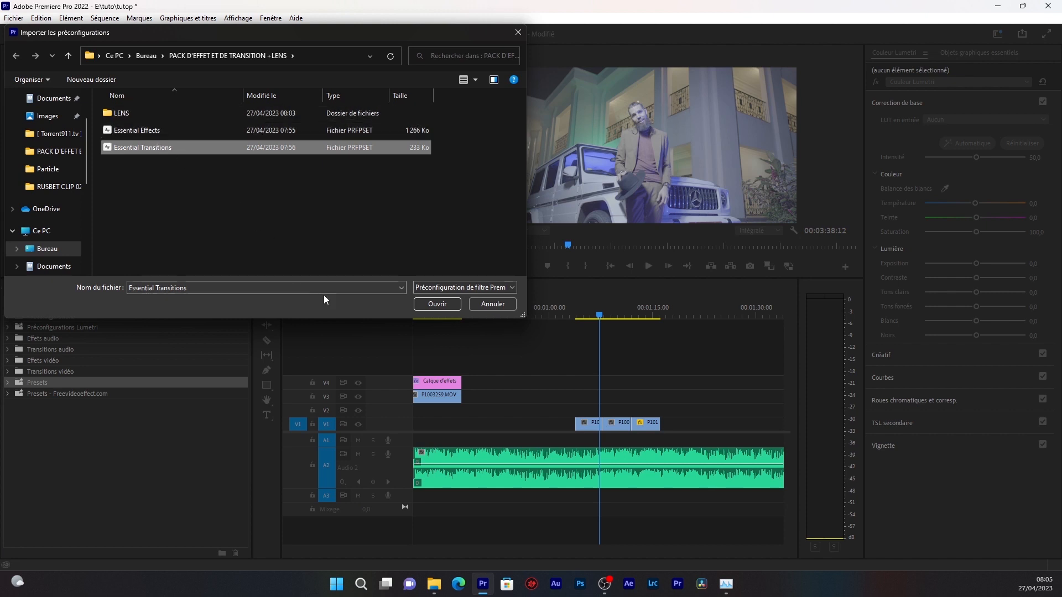
pyautogui.click(436, 305)
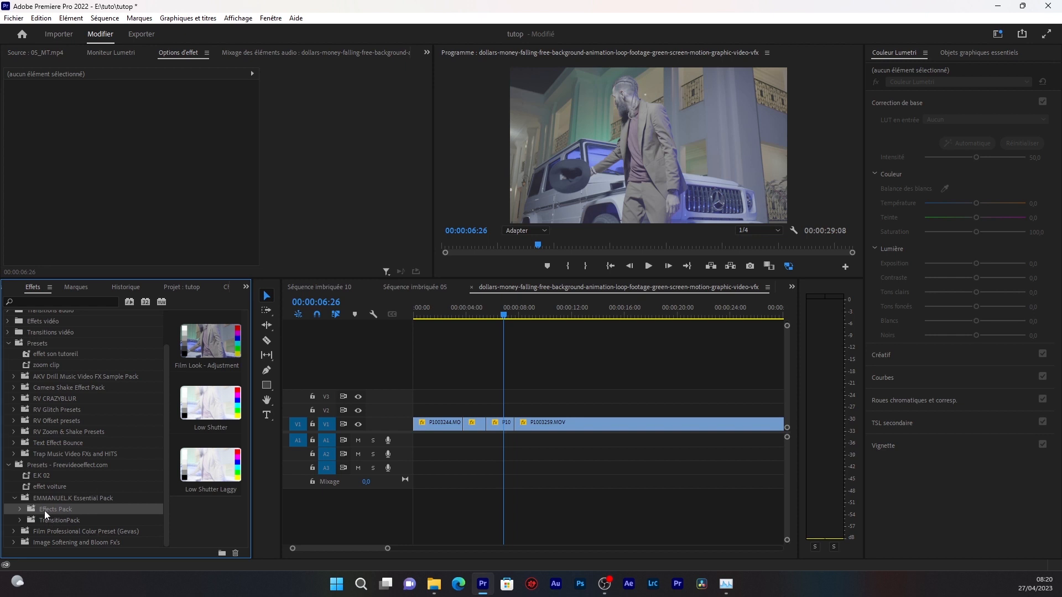
# - Apply the Effects Pack presets Low Shutter to the second clip on V1 and Kalidoscope 2 to the third clip
pyautogui.click(19, 509)
pyautogui.scroll(-5, 62, 506)
pyautogui.scroll(-2, 83, 464)
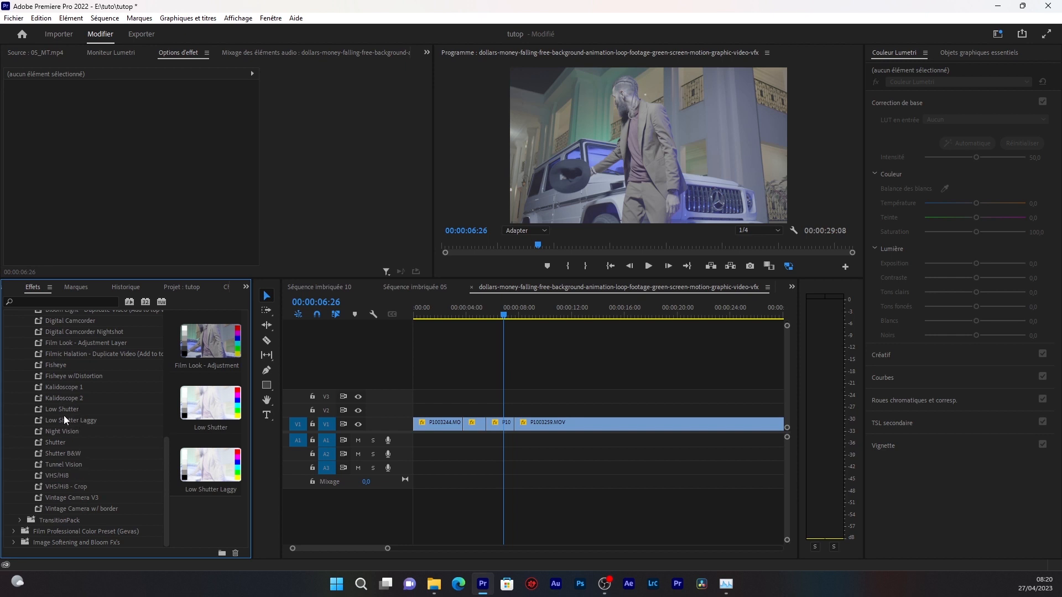
pyautogui.moveTo(57, 411); pyautogui.dragTo(474, 424)
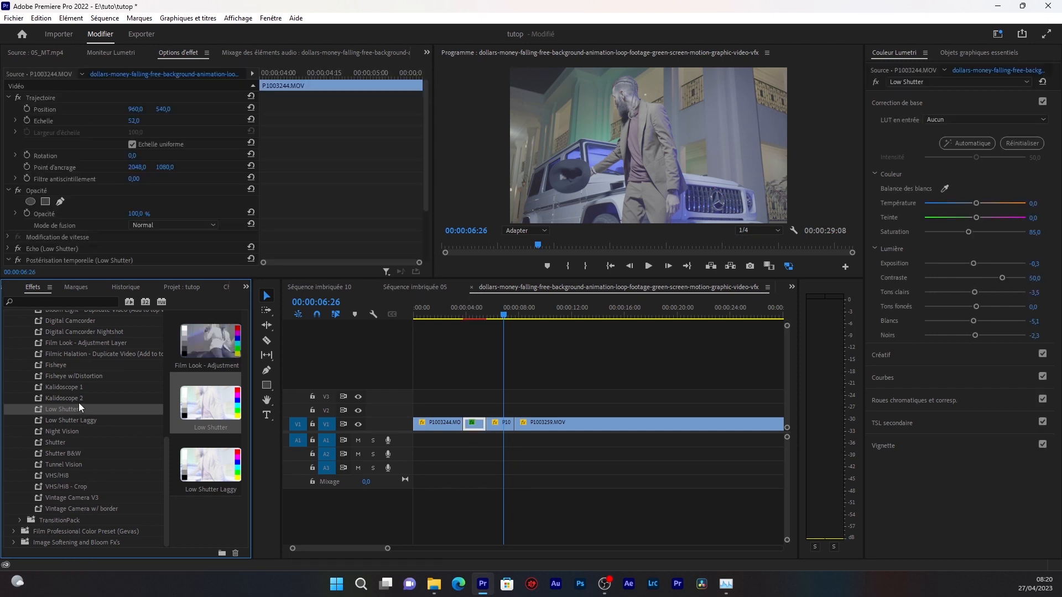
pyautogui.moveTo(68, 398); pyautogui.dragTo(493, 426)
# - Play back the sequence twice from the end of the first clip to review the Low Shutter and Kalidoscope 2 effects
pyautogui.click(459, 316)
pyautogui.press('space')
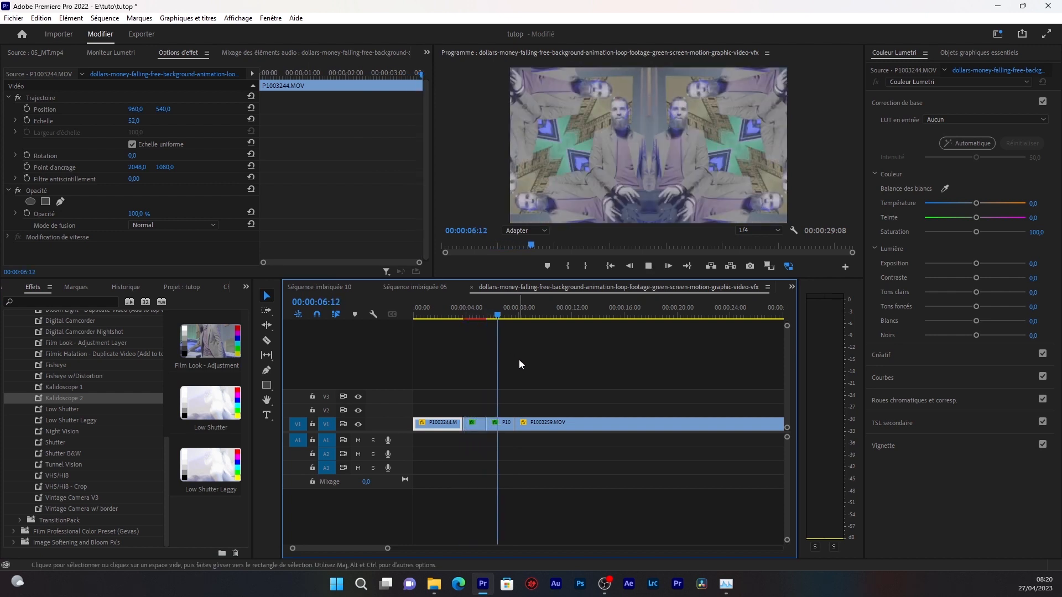
pyautogui.press('space')
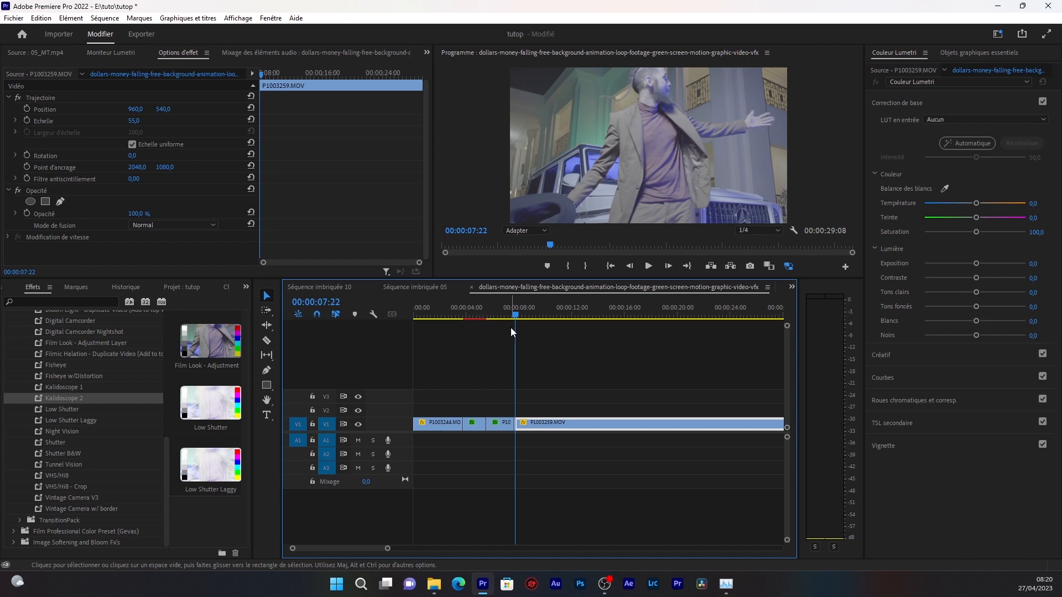
pyautogui.click(453, 315)
pyautogui.press('space')
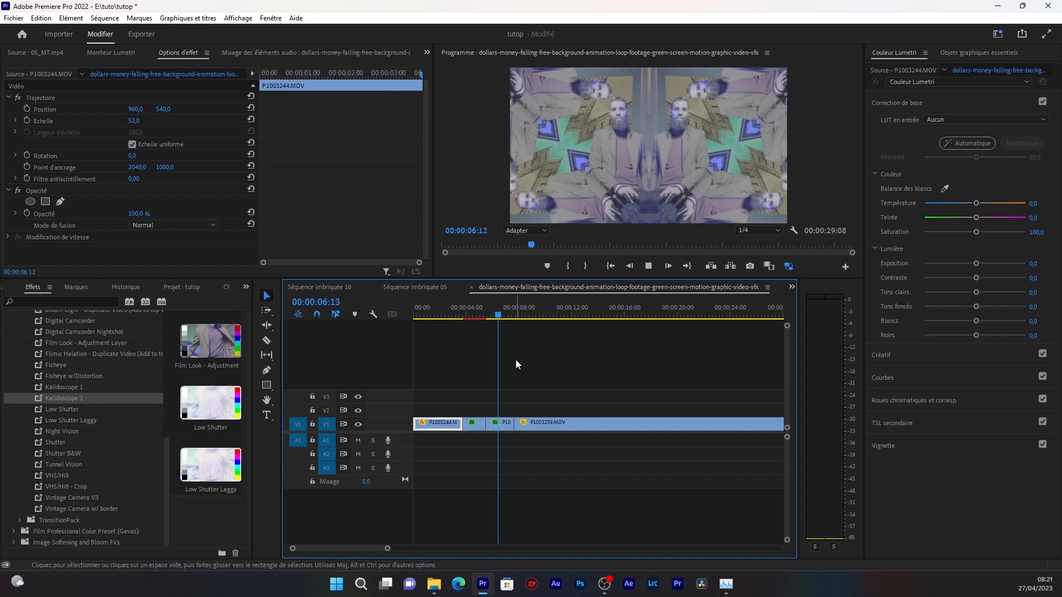
pyautogui.press('space')
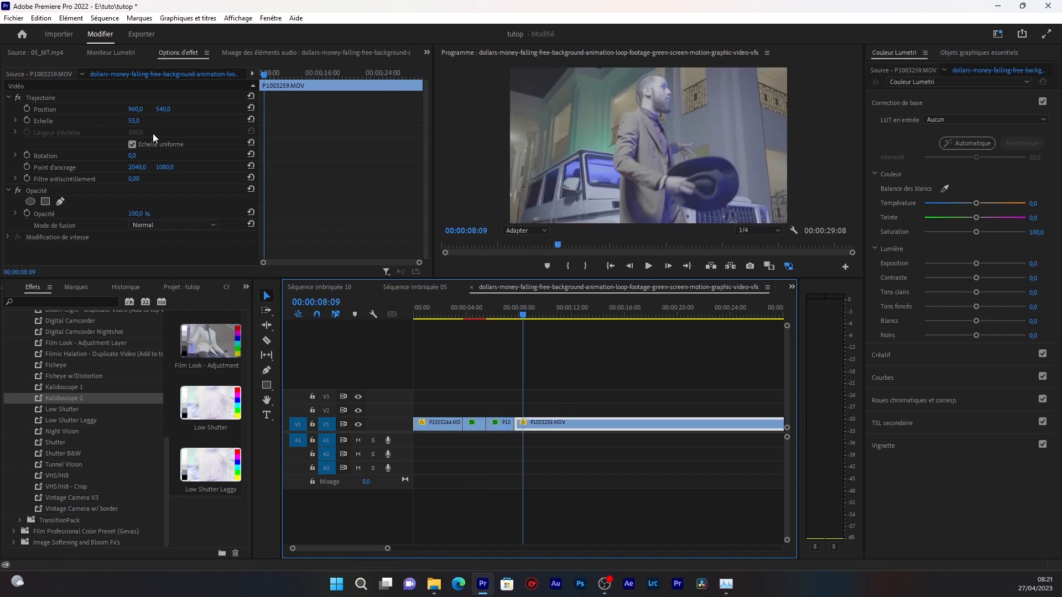
# - Set the last clip's scale to 52 and split the clip at 00:00:09:07
pyautogui.moveTo(135, 122); pyautogui.dragTo(133, 121)
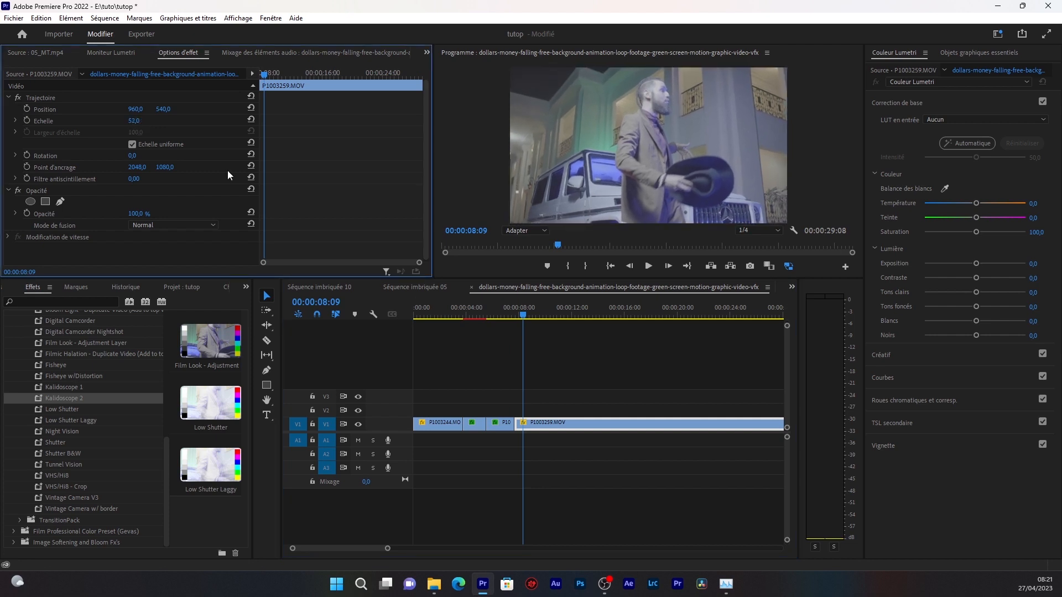
pyautogui.moveTo(524, 318); pyautogui.dragTo(535, 316)
pyautogui.press('c')
pyautogui.click(535, 424)
pyautogui.press('v')
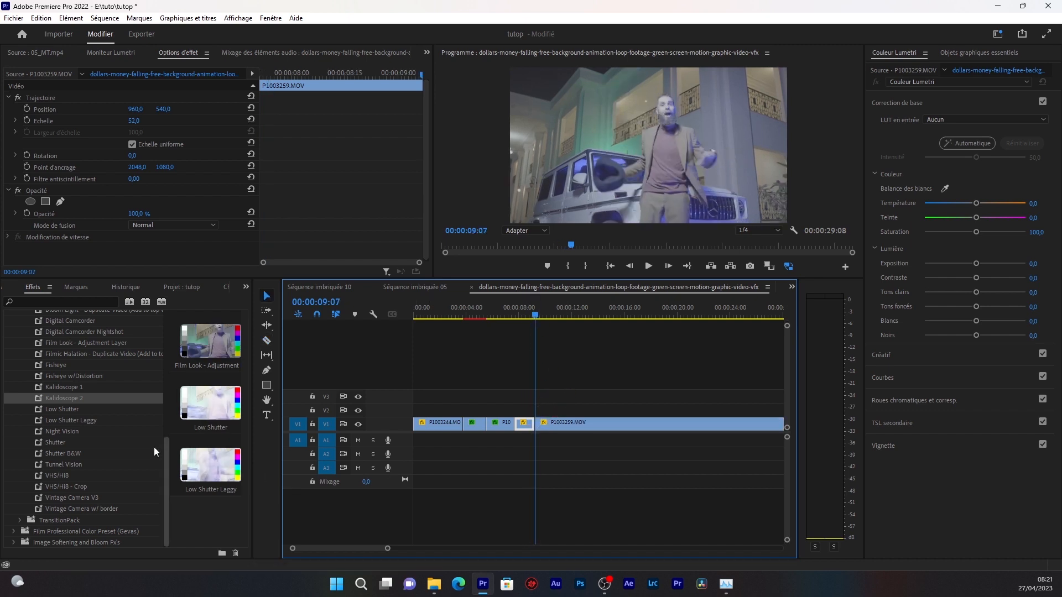
# - Try the Fisheye preset on the short fourth clip, preview it in playback, and undo it
pyautogui.moveTo(51, 364); pyautogui.dragTo(526, 426)
pyautogui.moveTo(535, 317); pyautogui.dragTo(503, 319)
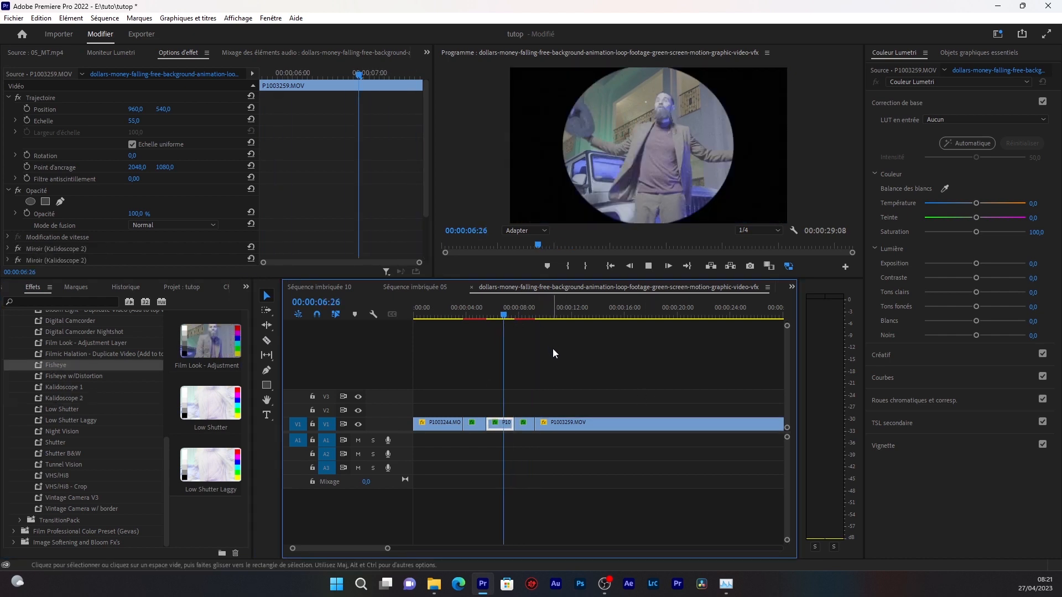
pyautogui.press('space')
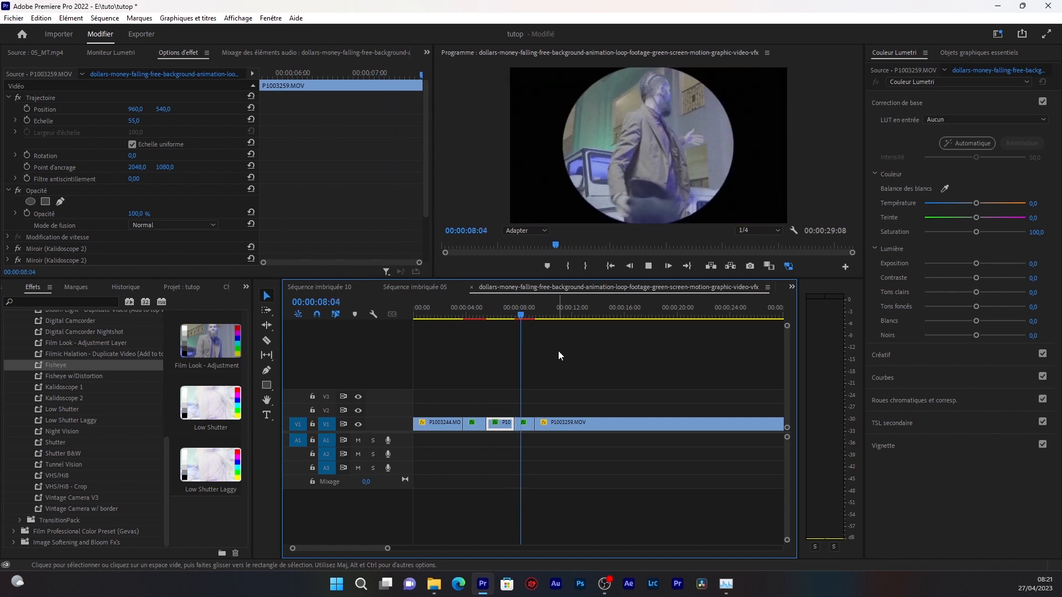
pyautogui.press('space')
pyautogui.moveTo(546, 318); pyautogui.dragTo(525, 317)
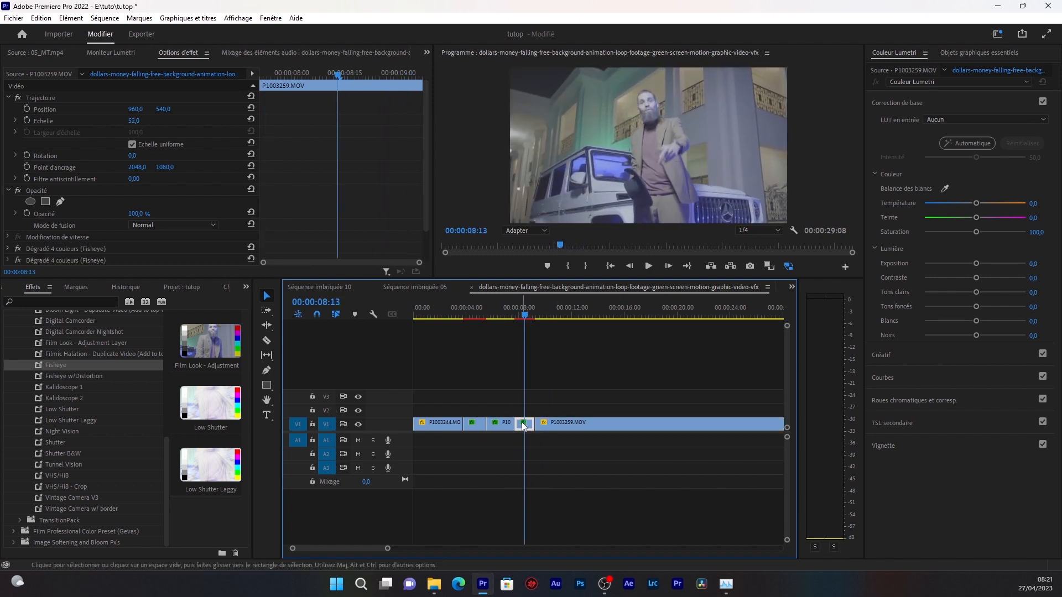
pyautogui.hotkey('ctrl', 'z')
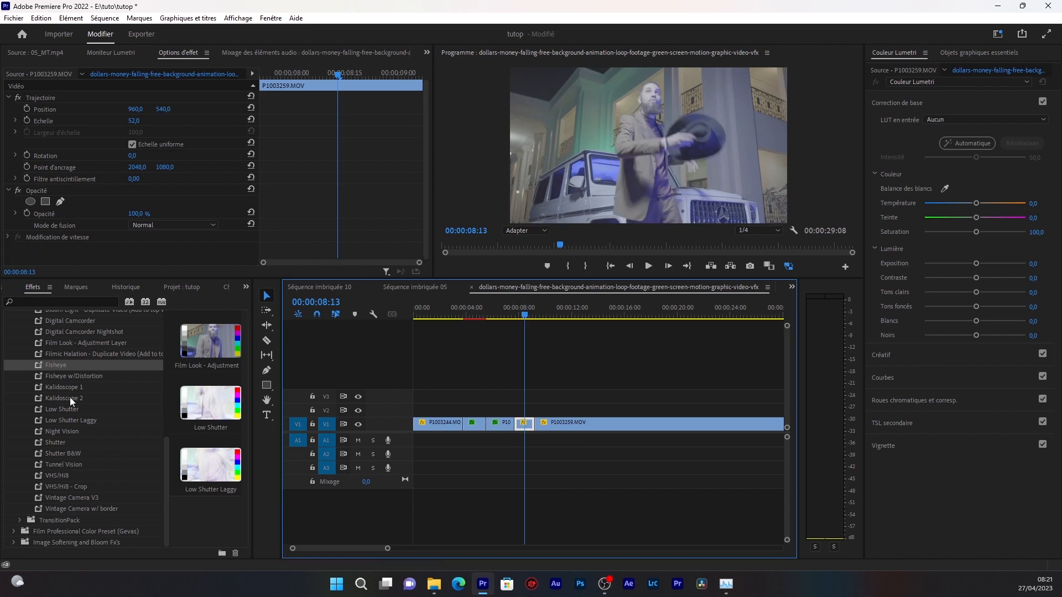
# - Try the Fisheye w/Distortion preset on the fourth clip, preview it, and undo it
pyautogui.moveTo(66, 375); pyautogui.dragTo(524, 427)
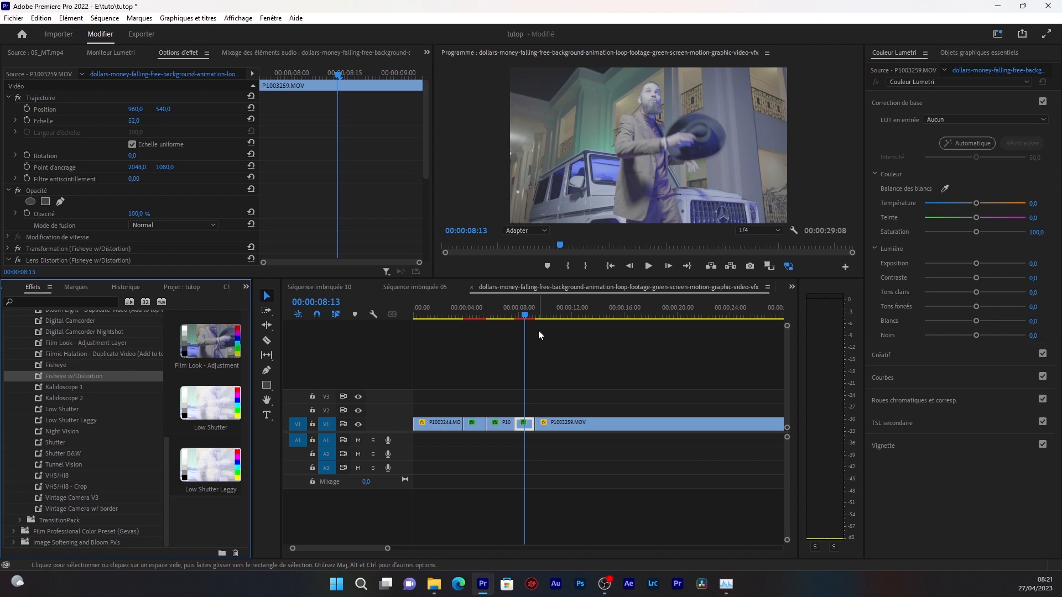
pyautogui.moveTo(531, 317); pyautogui.dragTo(471, 329)
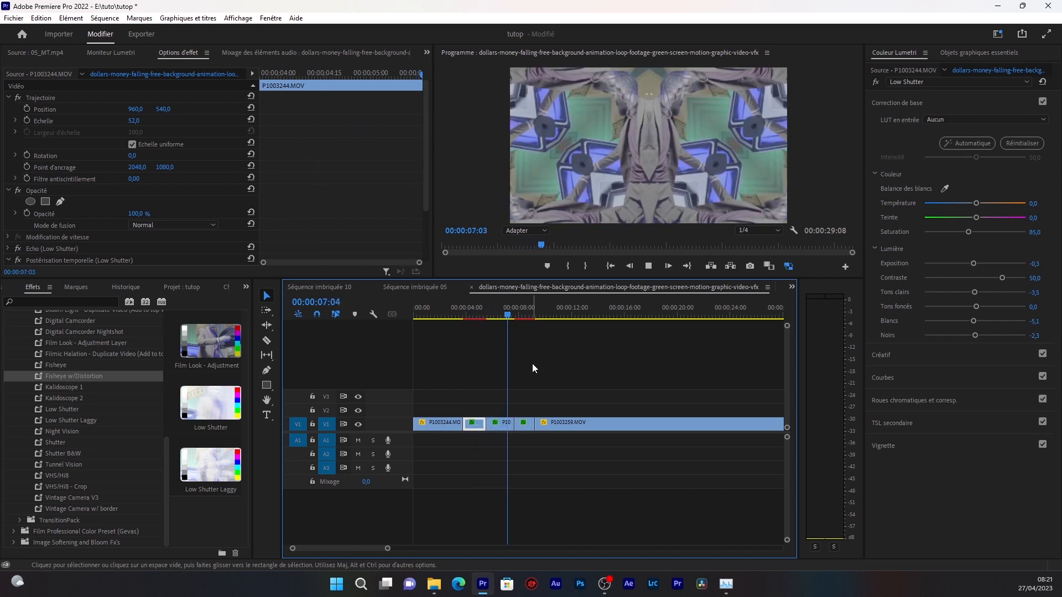
pyautogui.click(525, 423)
pyautogui.hotkey('ctrl', 'z')
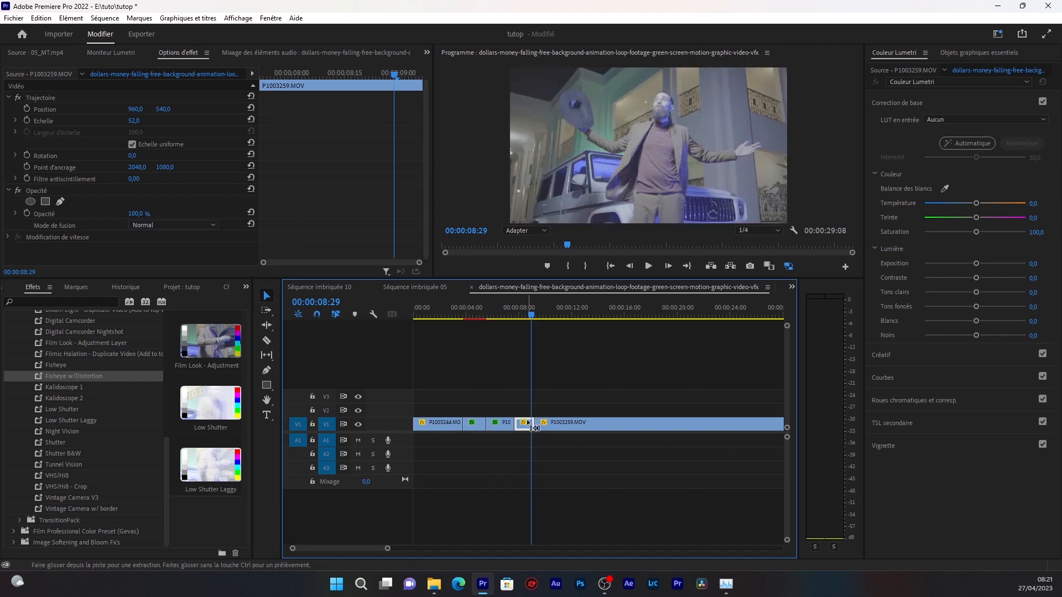
# - Apply the Tunnel Vision preset to the fourth clip and preview it in playback
pyautogui.moveTo(62, 464); pyautogui.dragTo(525, 424)
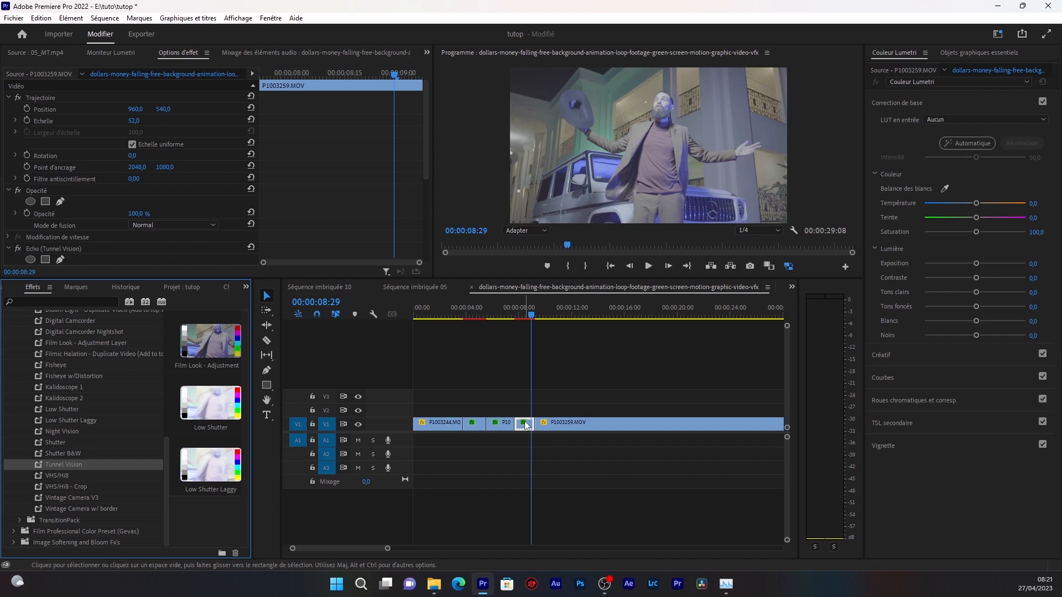
pyautogui.click(499, 314)
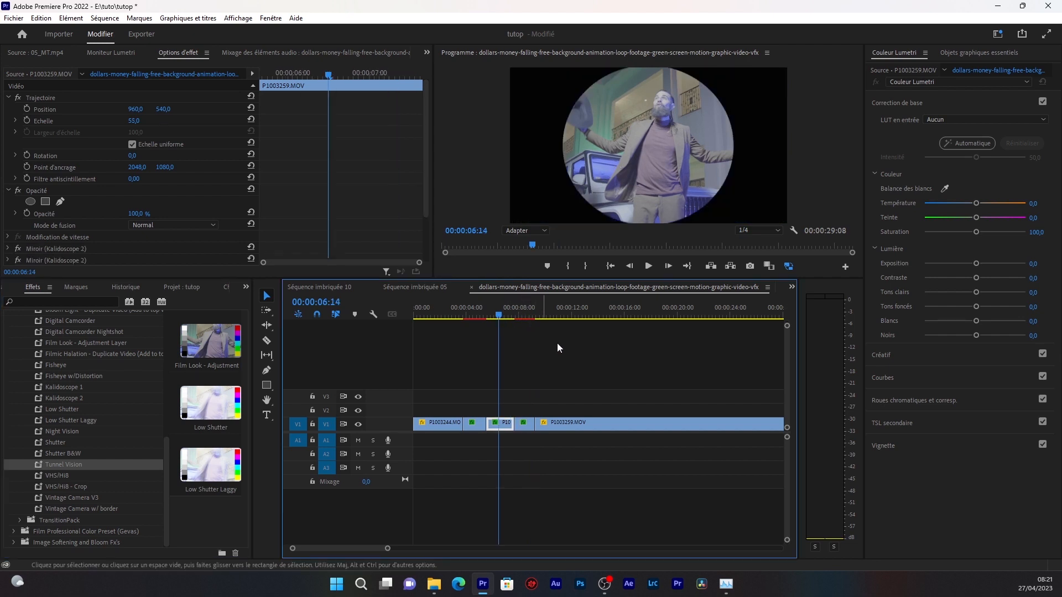
pyautogui.press('space')
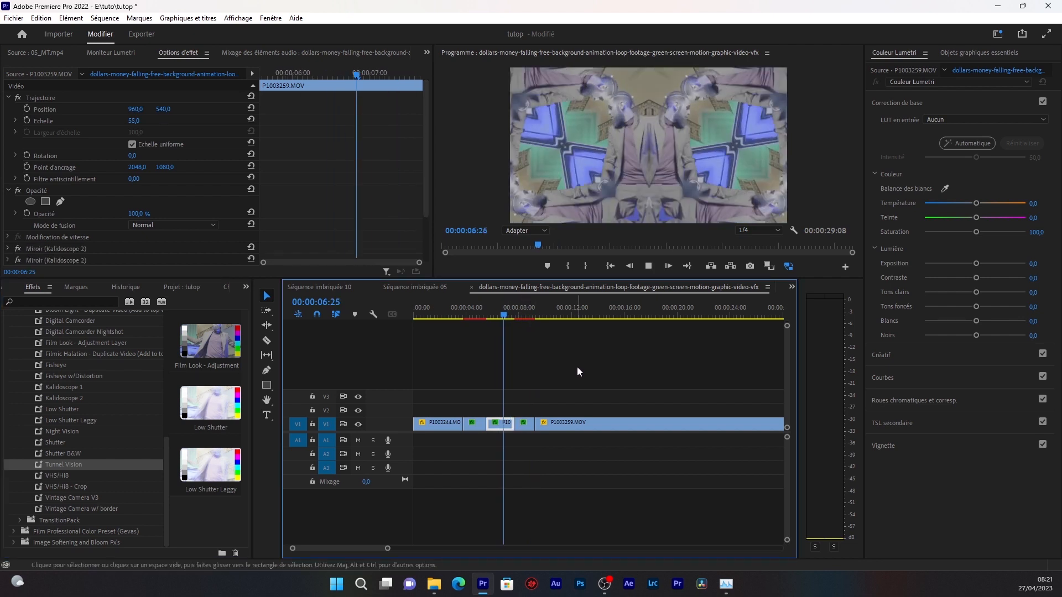
pyautogui.press('space')
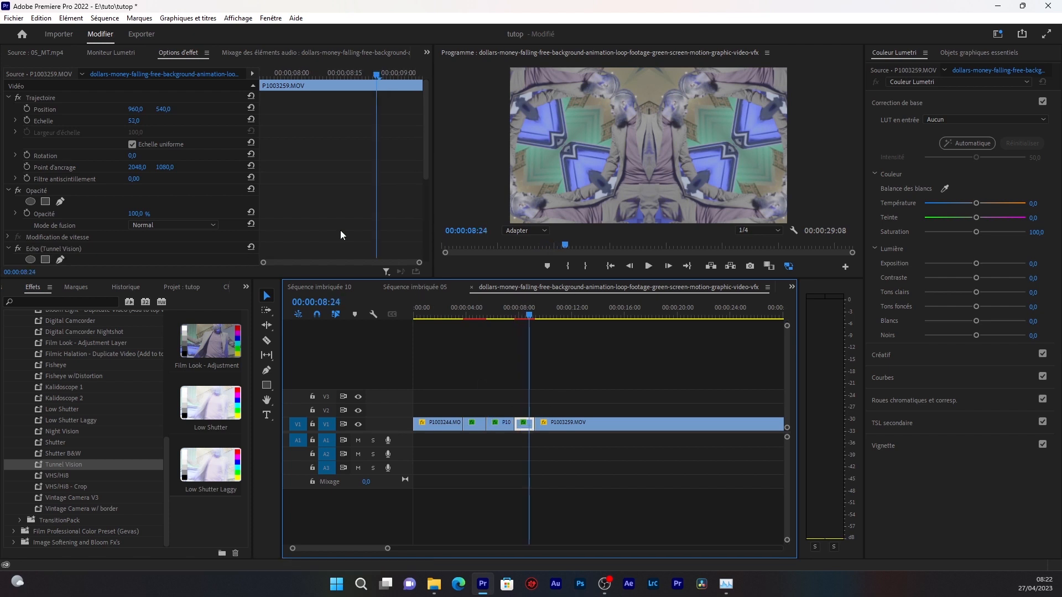
# - Delete the Echo (Tunnel Vision) effect from the fourth clip
pyautogui.scroll(-3, 340, 230)
pyautogui.click(49, 186)
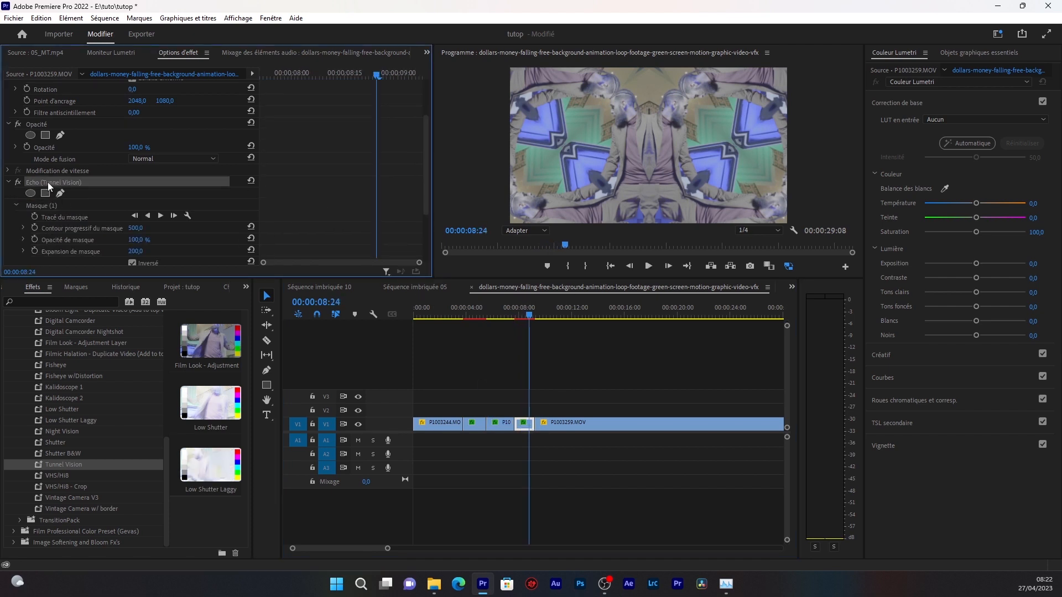
pyautogui.press('Delete')
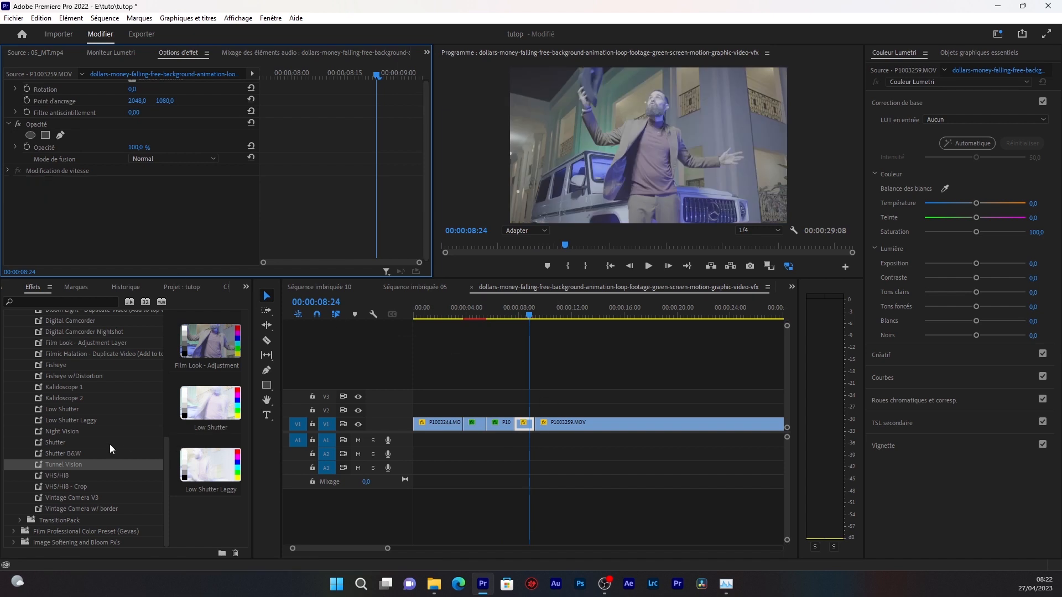
# - Apply the Shutter B&W preset to the short fourth clip and preview the sequence from the start of the second clip
pyautogui.moveTo(63, 453); pyautogui.dragTo(526, 428)
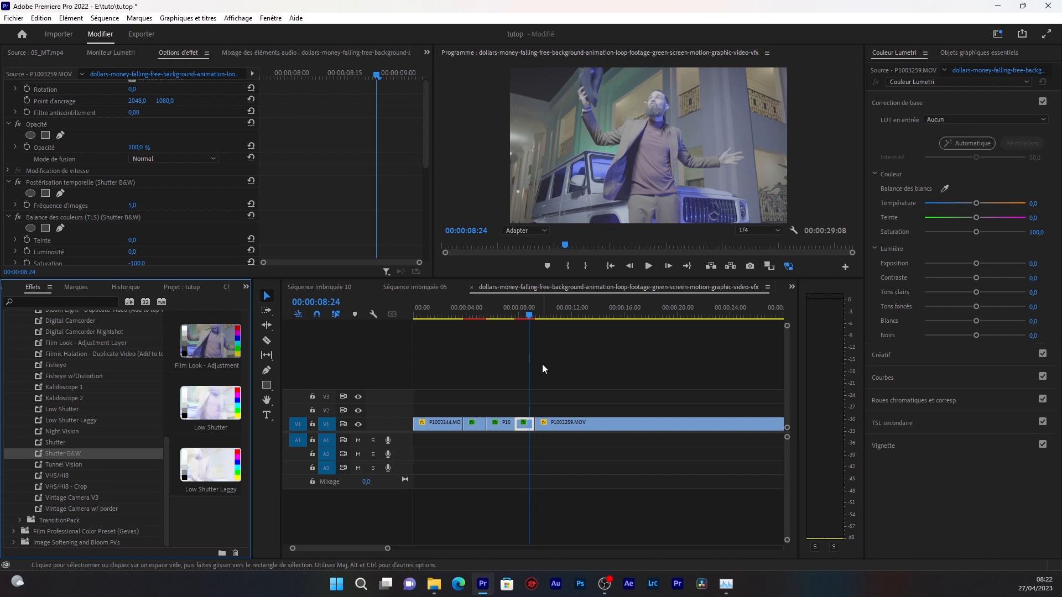
pyautogui.click(466, 316)
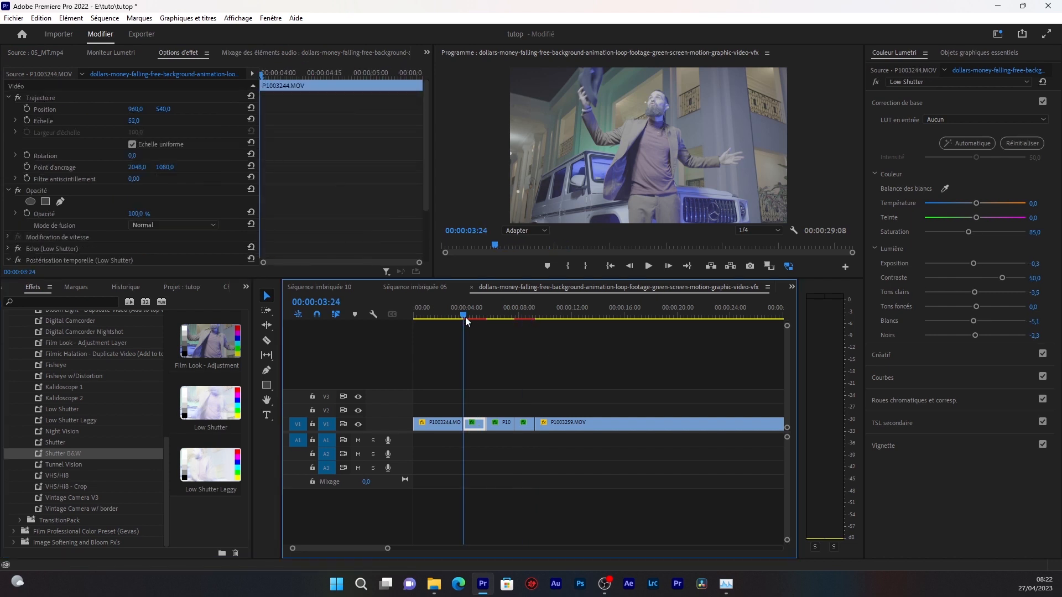
pyautogui.press('space')
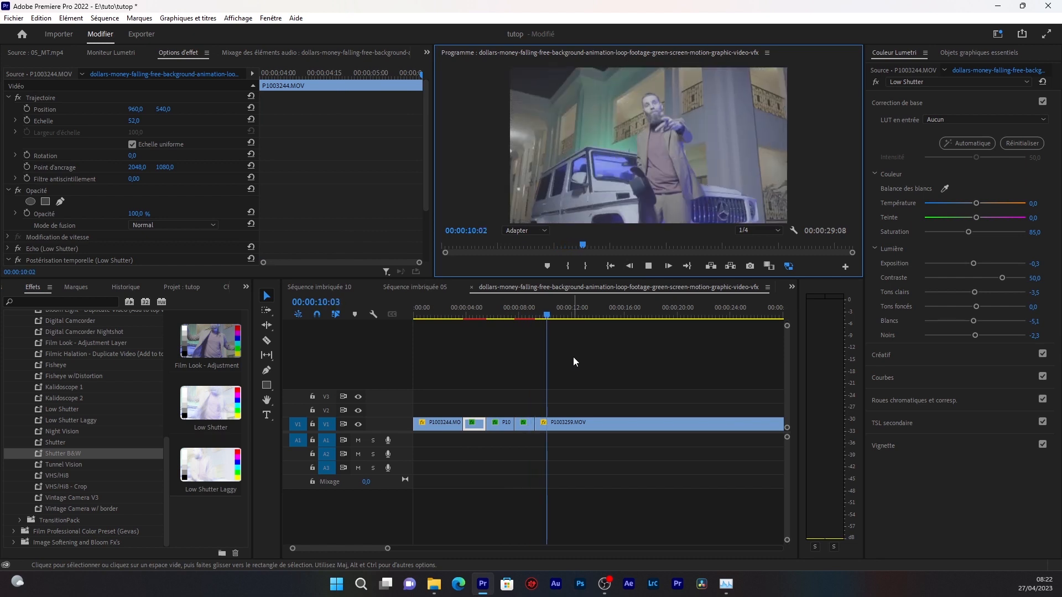
pyautogui.press('space')
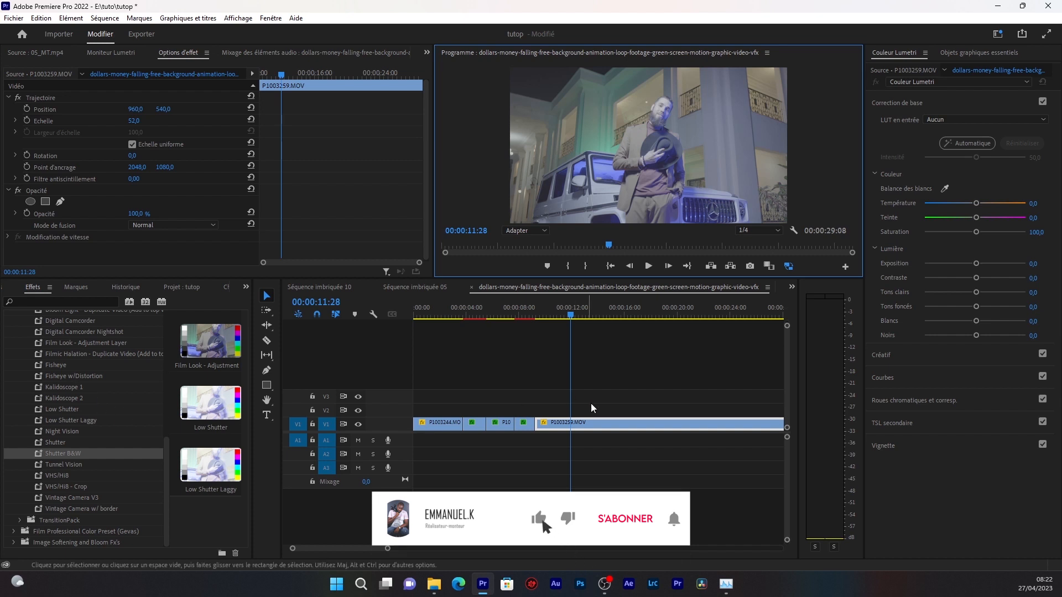
# - Cut the long last clip at 00:00:12:23 and delete the portion after the cut
pyautogui.click(590, 318)
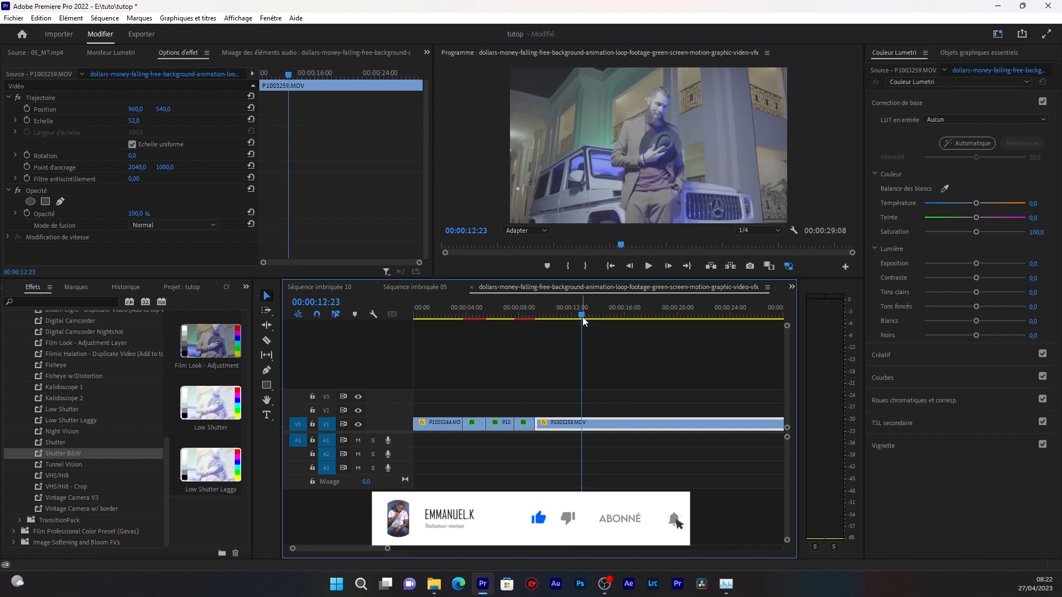
pyautogui.press('c')
pyautogui.click(585, 424)
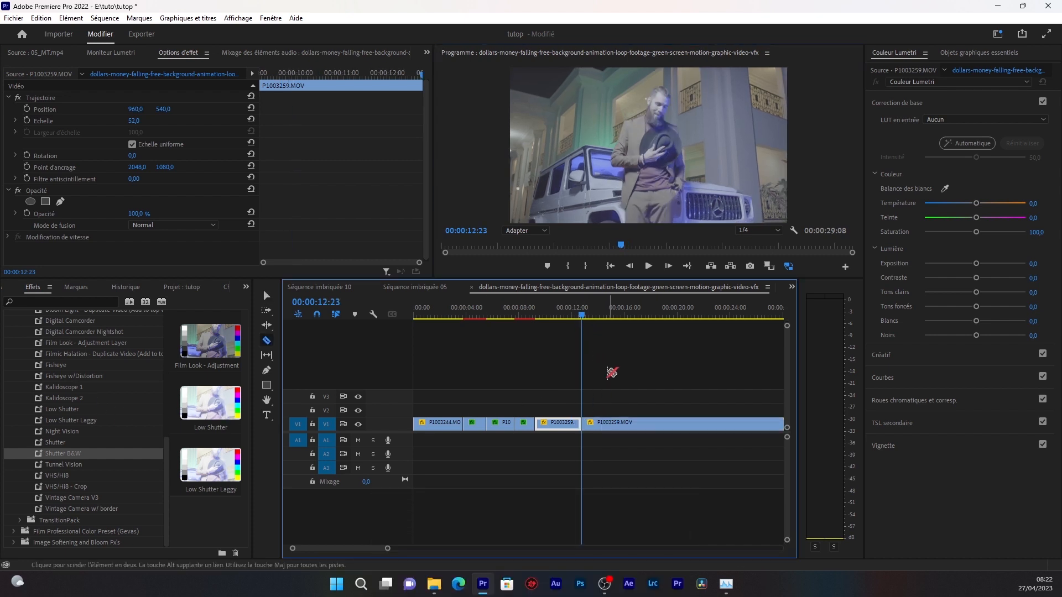
pyautogui.click(611, 319)
pyautogui.moveTo(613, 323); pyautogui.dragTo(590, 316)
pyautogui.press('v')
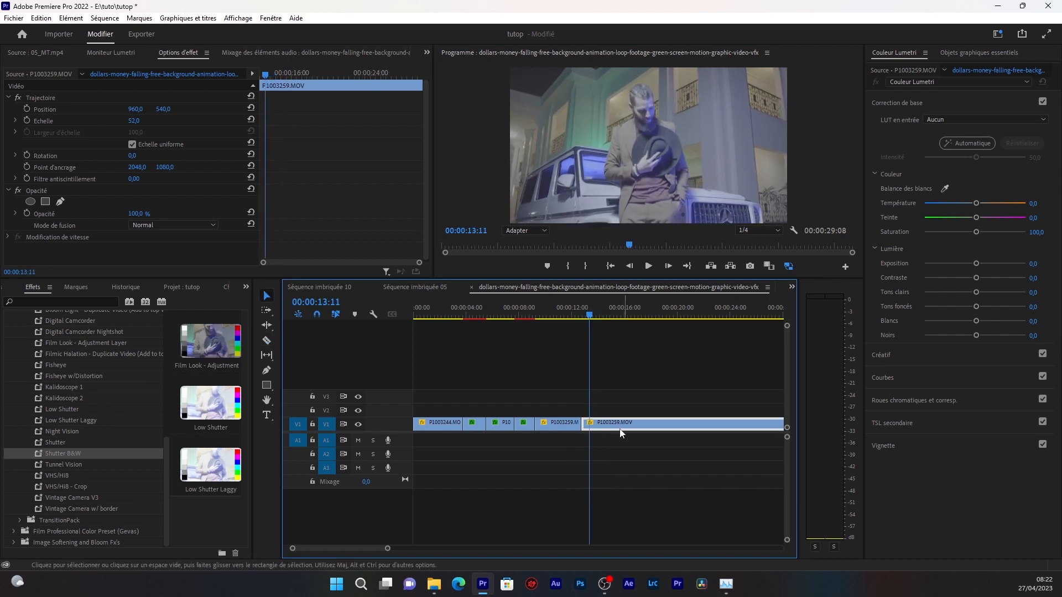
pyautogui.click(624, 427)
pyautogui.press('Delete')
# - Copy the first P1003244.MOV clip to the end of the sequence and check the cut between the last two clips
pyautogui.click(441, 427)
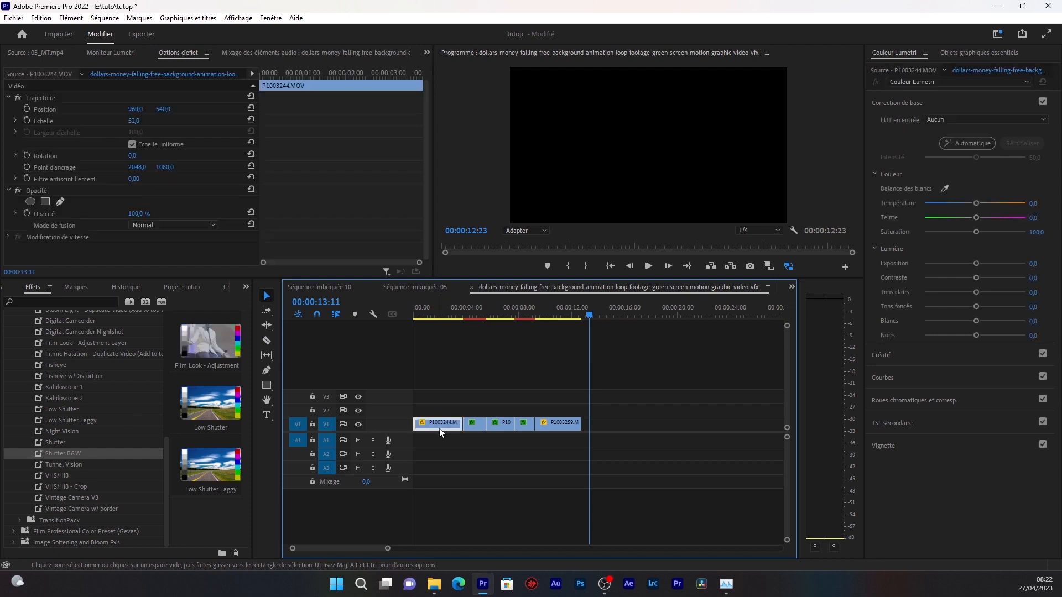
pyautogui.moveTo(480, 409); pyautogui.dragTo(611, 434)
pyautogui.click(577, 313)
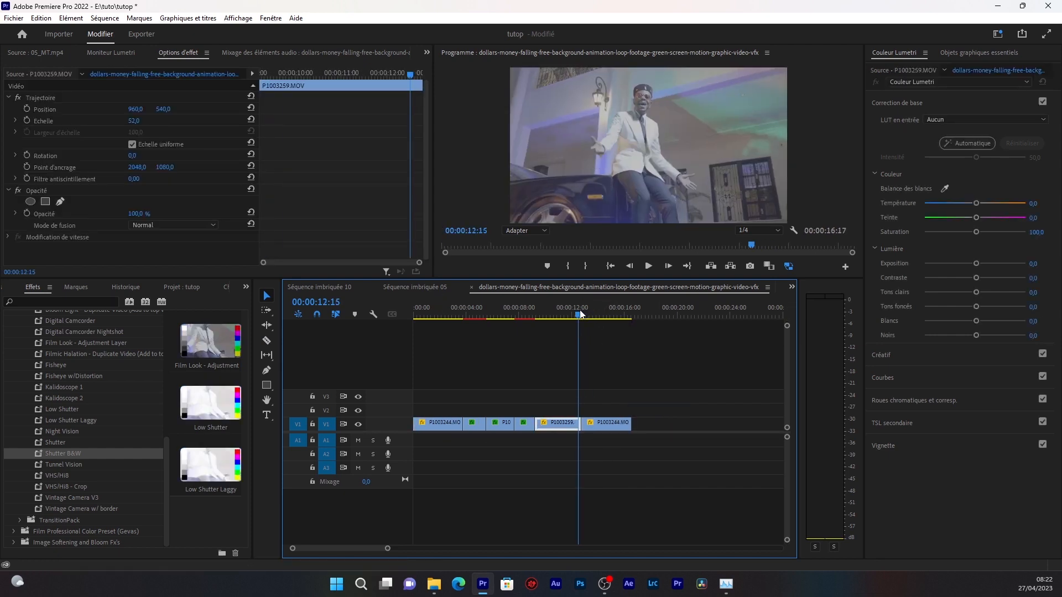
pyautogui.moveTo(580, 314); pyautogui.dragTo(583, 315)
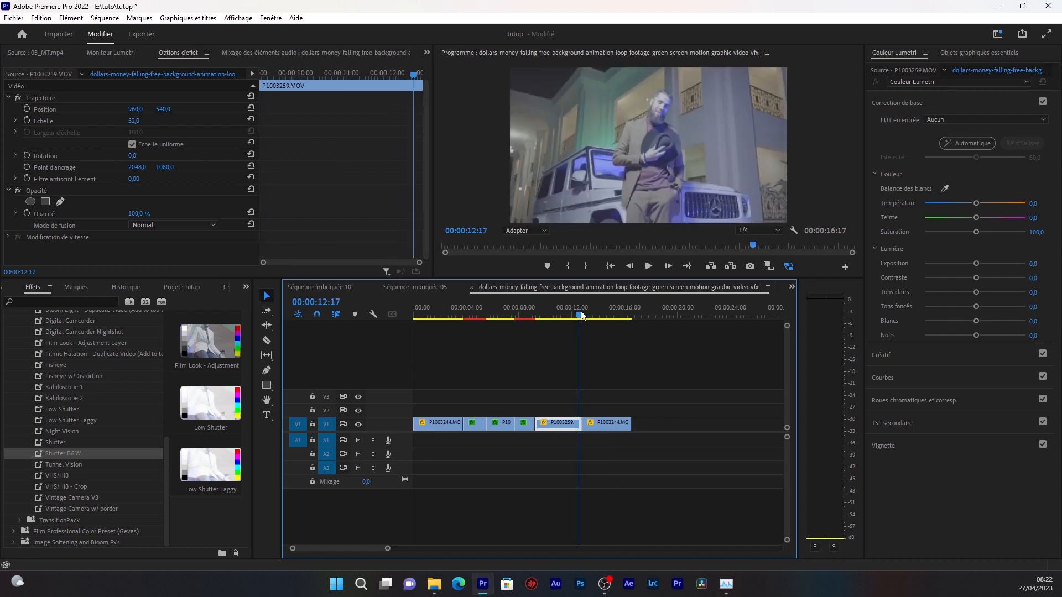
# - Place the adjustment layer (Calque d'effets) from Chutier 08 on V2 and trim it to a short span over the last cut
pyautogui.click(245, 288)
pyautogui.click(270, 389)
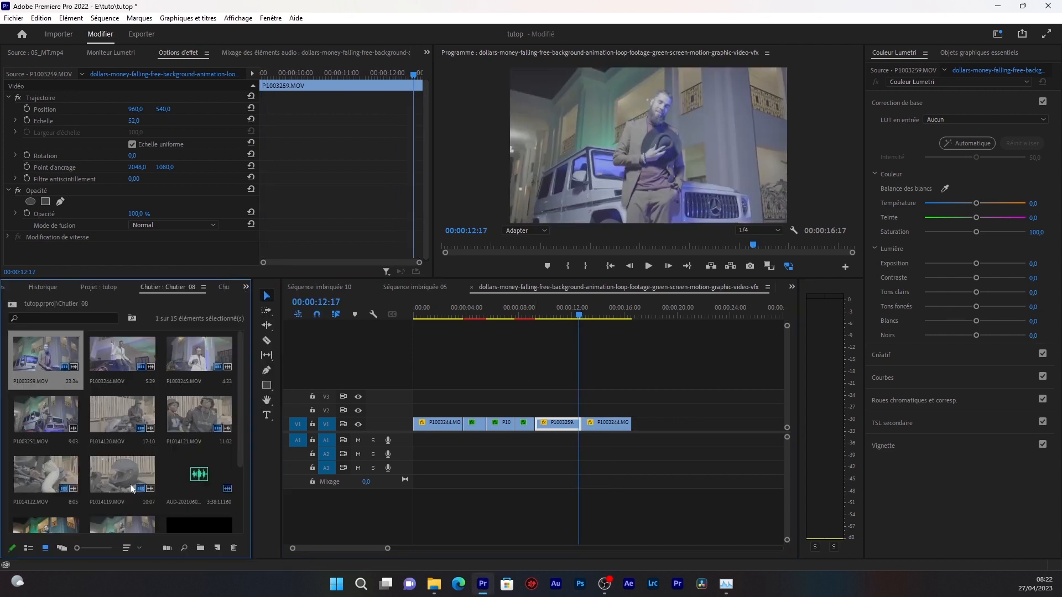
pyautogui.scroll(-3, 186, 516)
pyautogui.moveTo(192, 439); pyautogui.dragTo(563, 411)
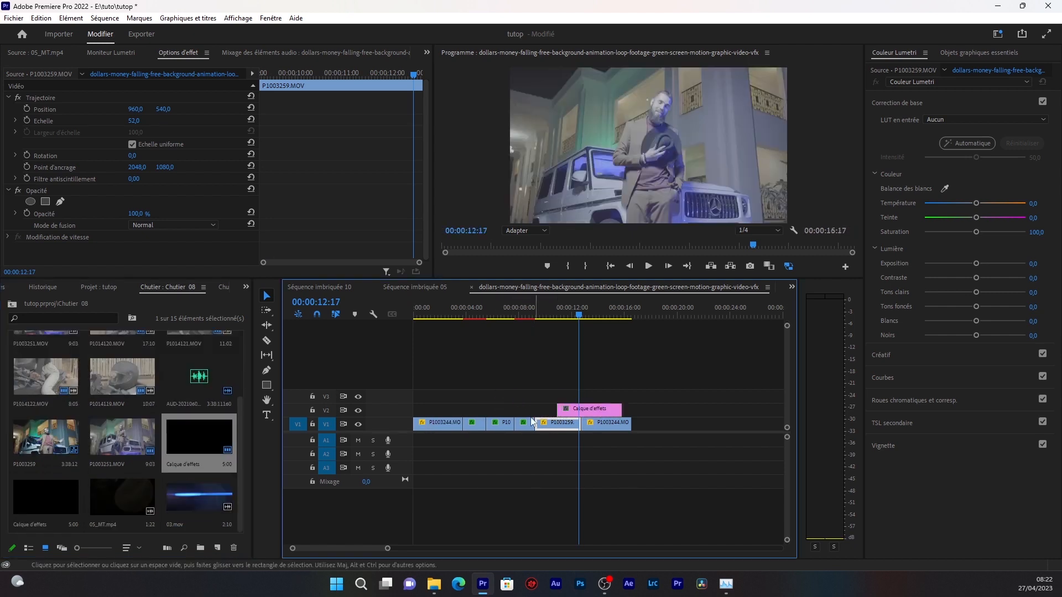
pyautogui.click(217, 548)
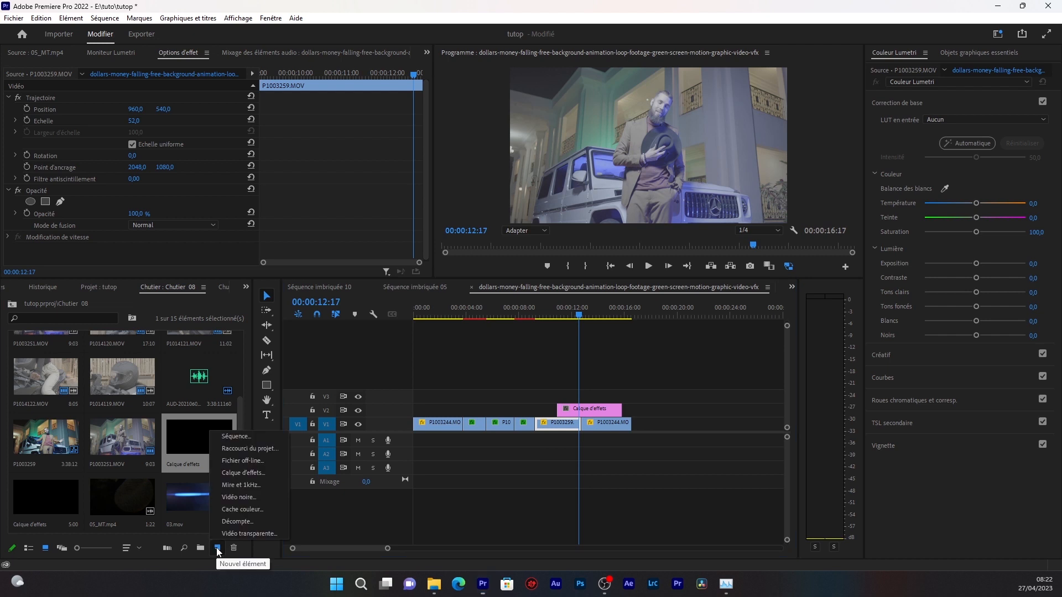
pyautogui.press('Escape')
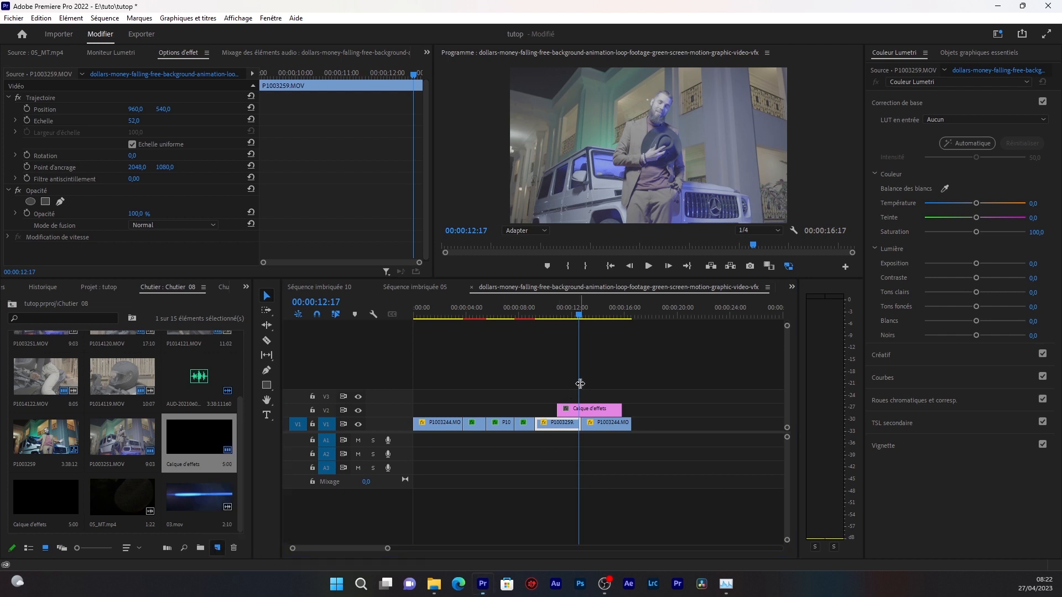
pyautogui.moveTo(558, 409)
pyautogui.mouseDown()
pyautogui.moveTo(617, 412)
pyautogui.moveTo(576, 403)
pyautogui.mouseUp()
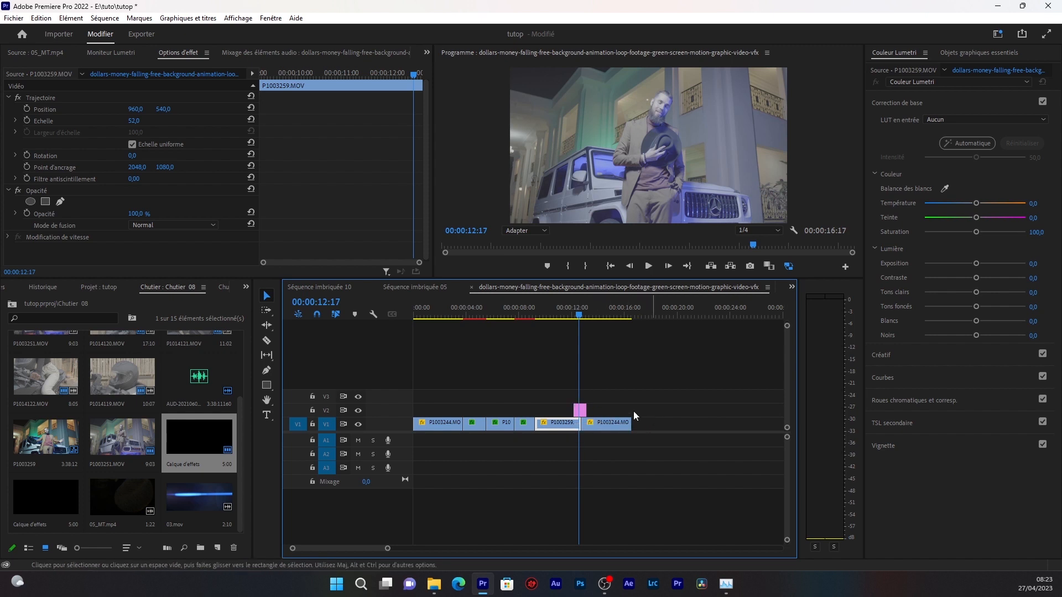
# - Return to the effects list, collapse Effects Pack, expand TransitionPack, and look through its transition presets
pyautogui.click(246, 287)
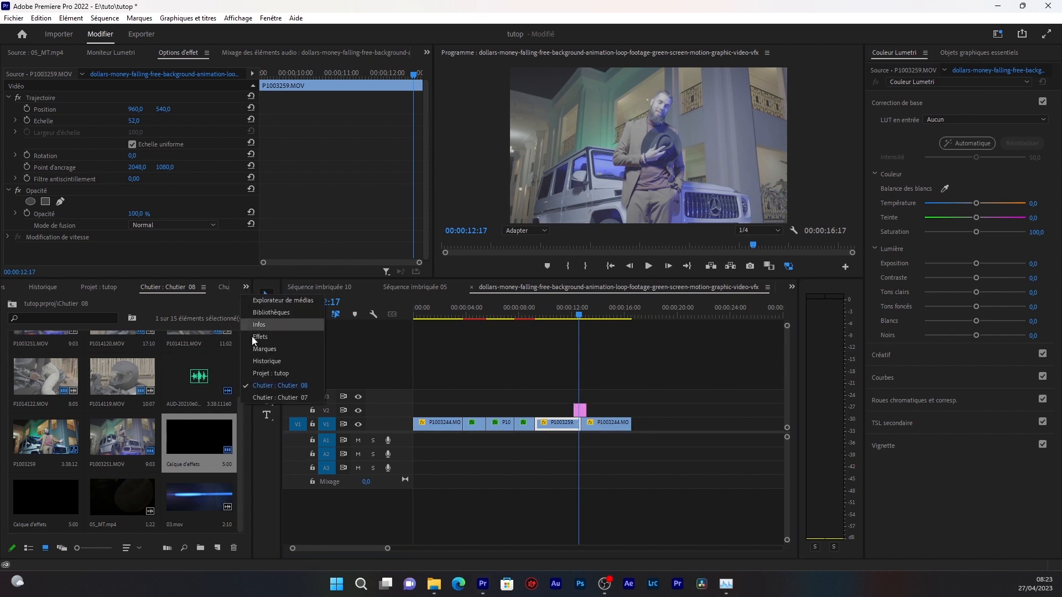
pyautogui.click(260, 348)
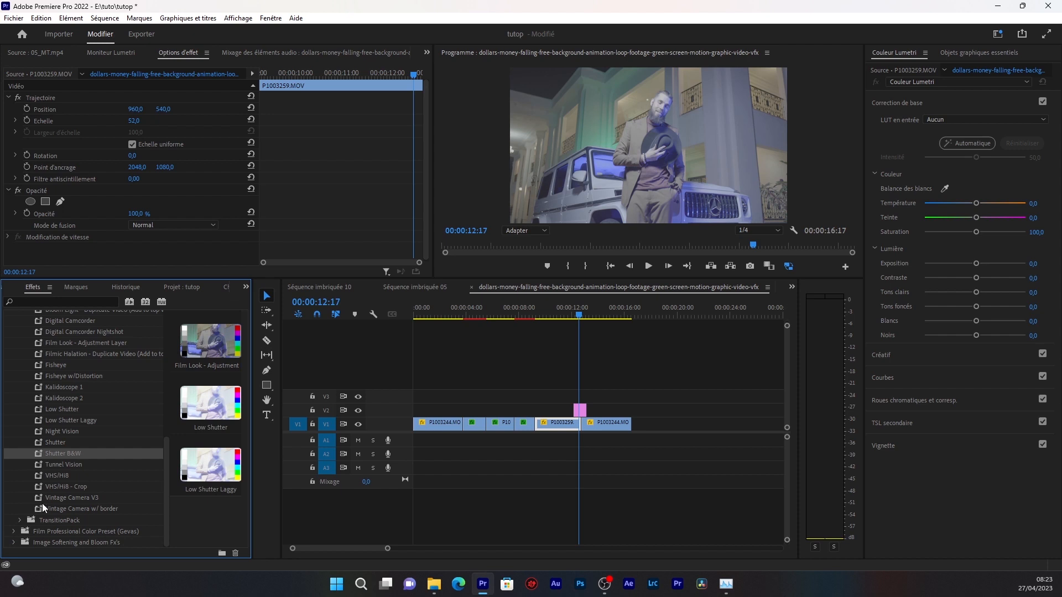
pyautogui.scroll(3, 39, 450)
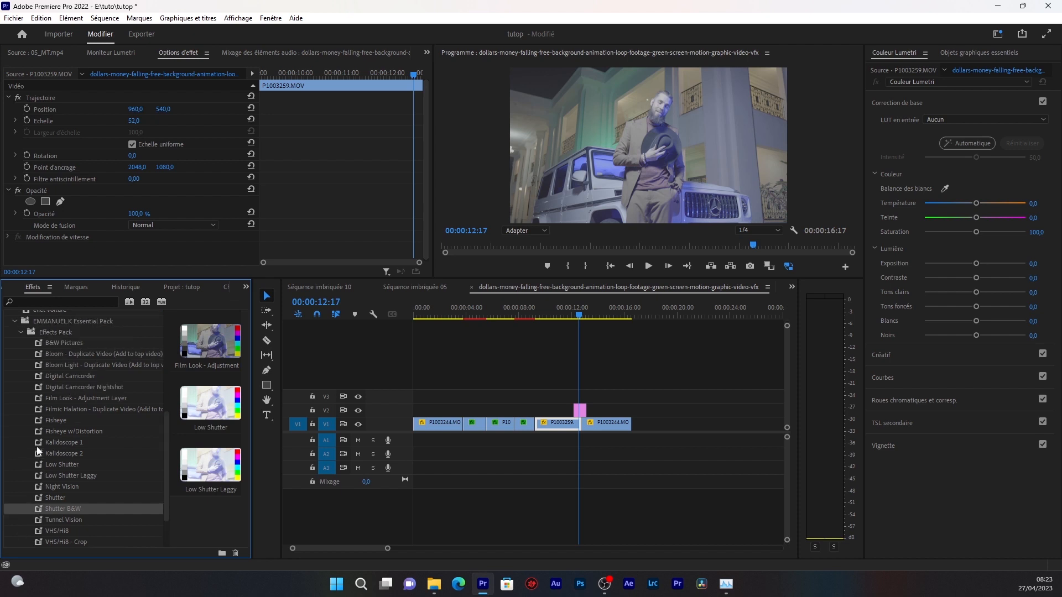
pyautogui.click(21, 365)
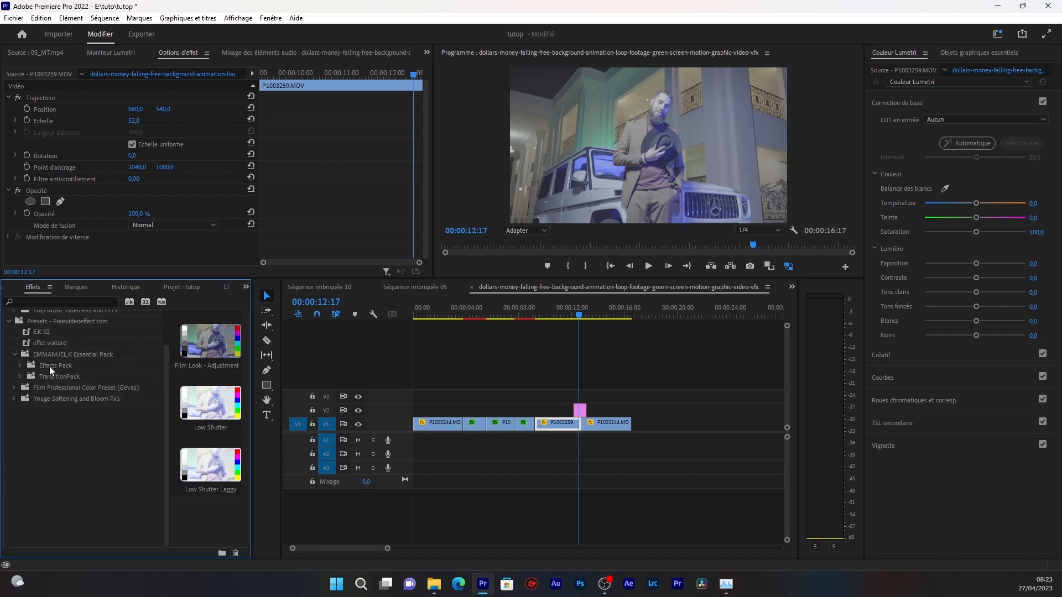
pyautogui.click(21, 377)
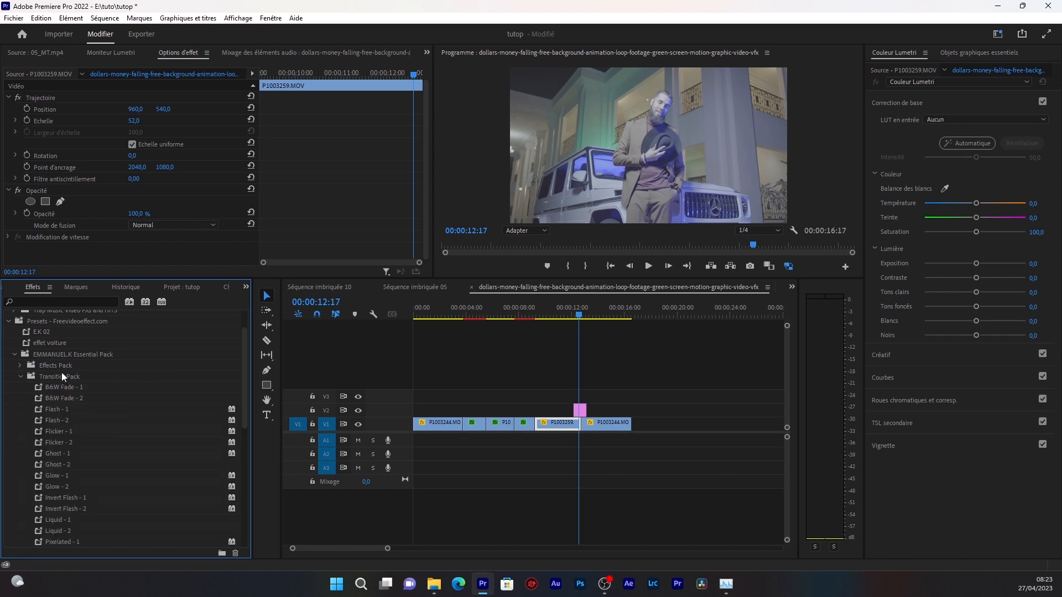
pyautogui.scroll(-1, 99, 456)
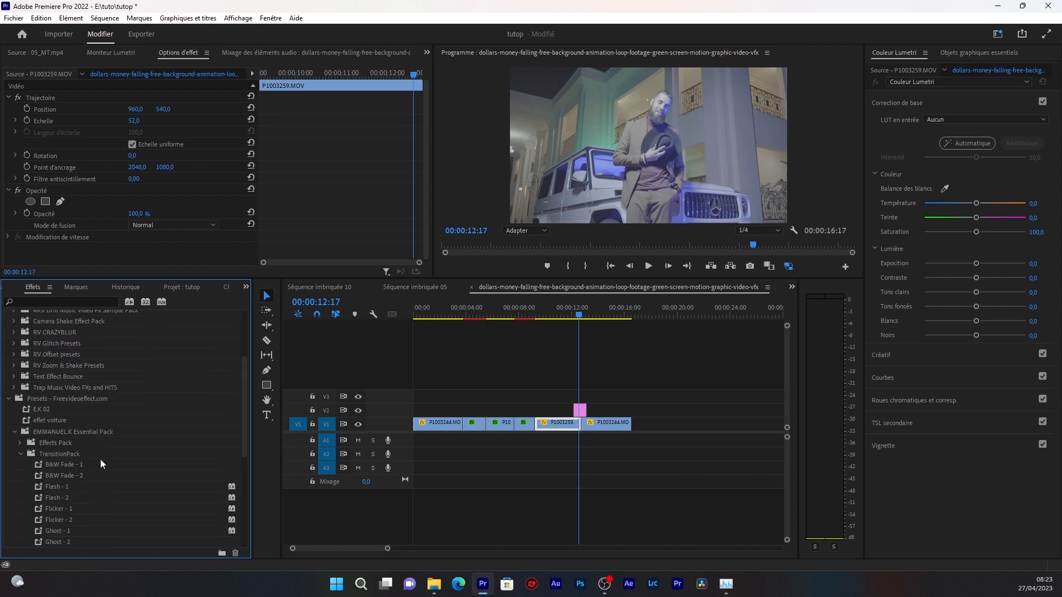
pyautogui.scroll(-11, 101, 464)
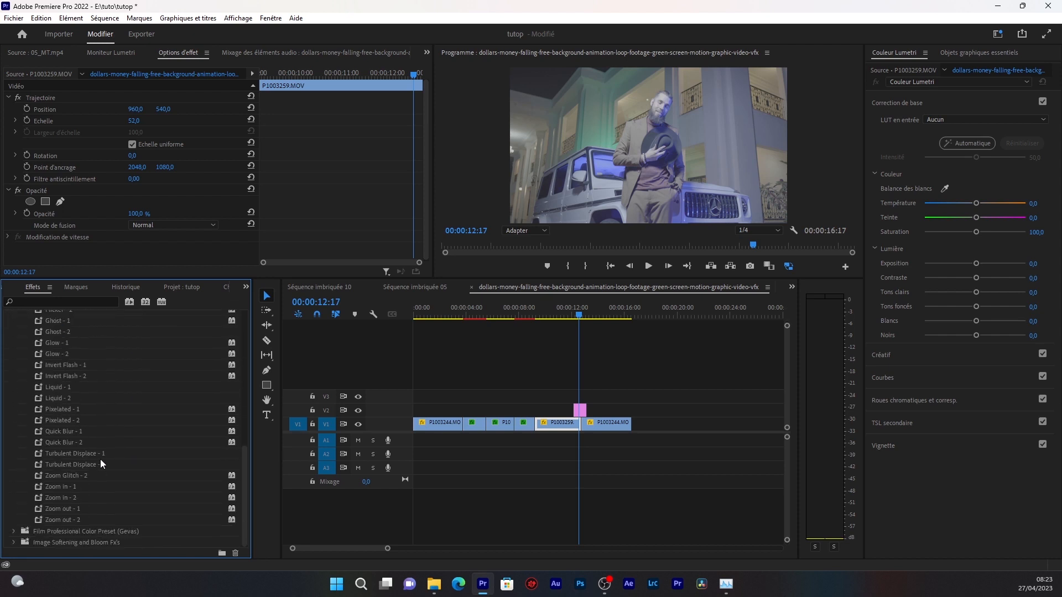
pyautogui.scroll(3, 93, 481)
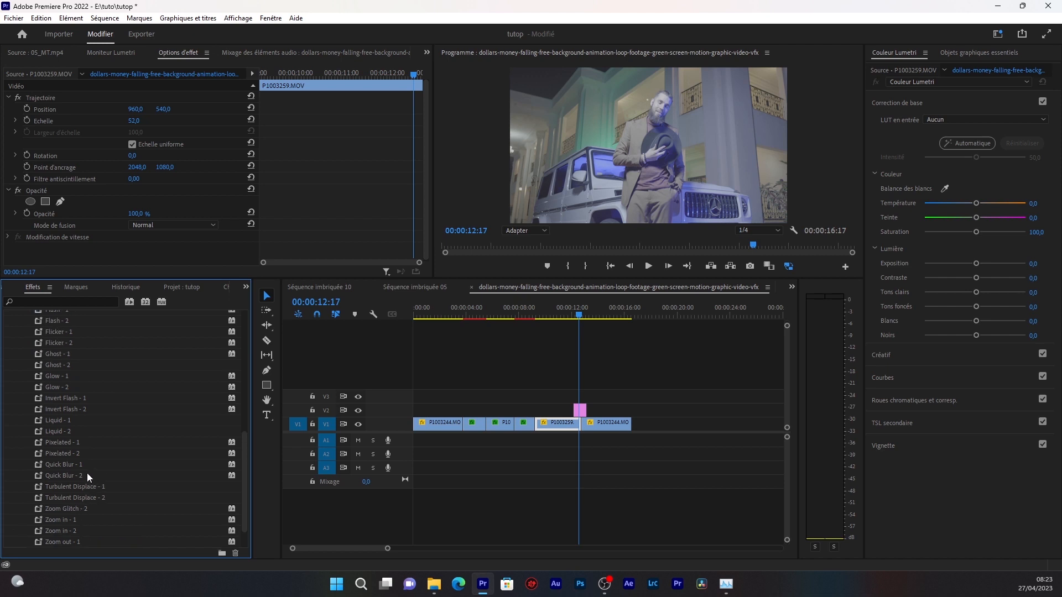
pyautogui.scroll(-3, 89, 488)
# - Try the Zoom in - 2 transition preset on the adjustment layer, preview it across the cut, and remove it
pyautogui.moveTo(56, 501); pyautogui.dragTo(578, 410)
pyautogui.click(564, 317)
pyautogui.press('space')
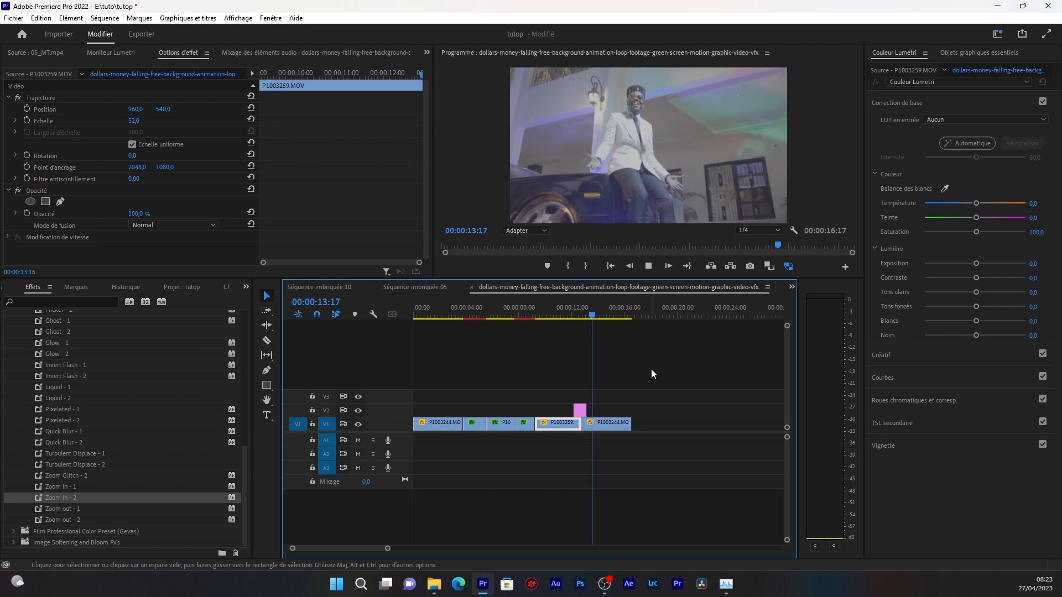
pyautogui.moveTo(595, 316); pyautogui.dragTo(570, 323)
pyautogui.press('space')
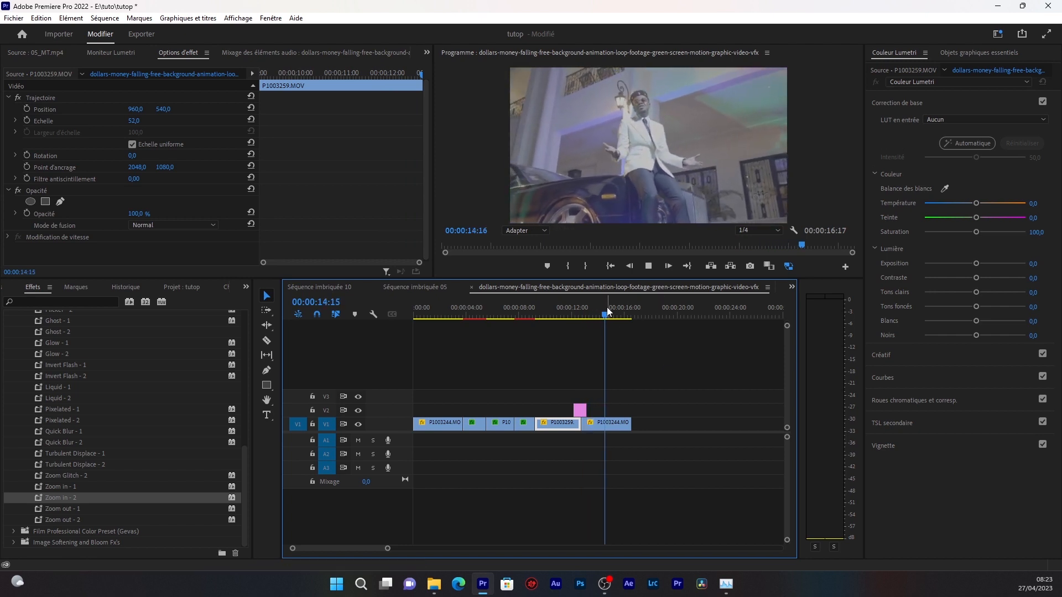
pyautogui.moveTo(607, 308); pyautogui.dragTo(570, 323)
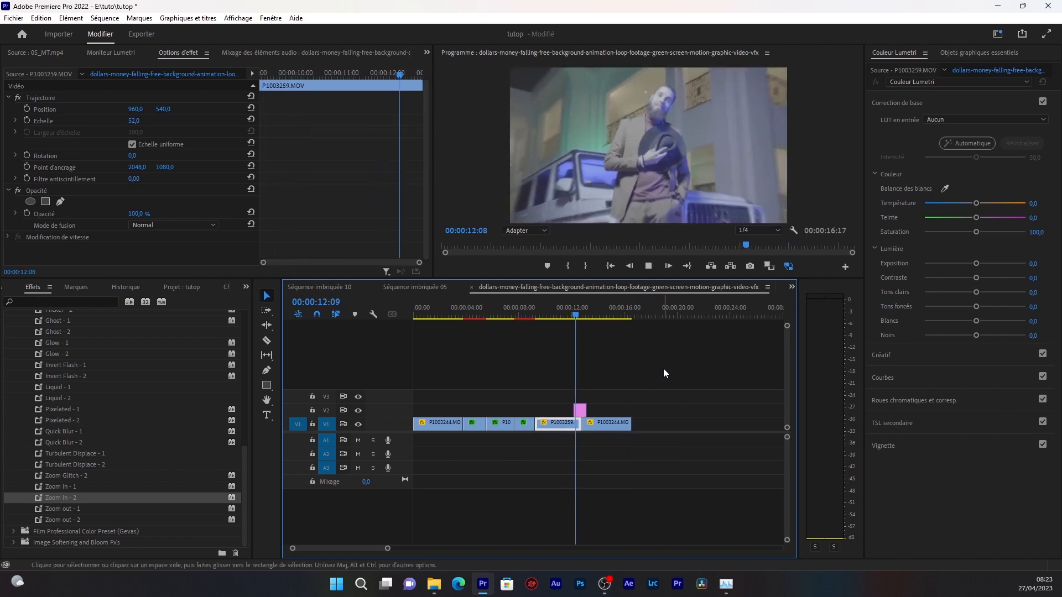
pyautogui.press('space')
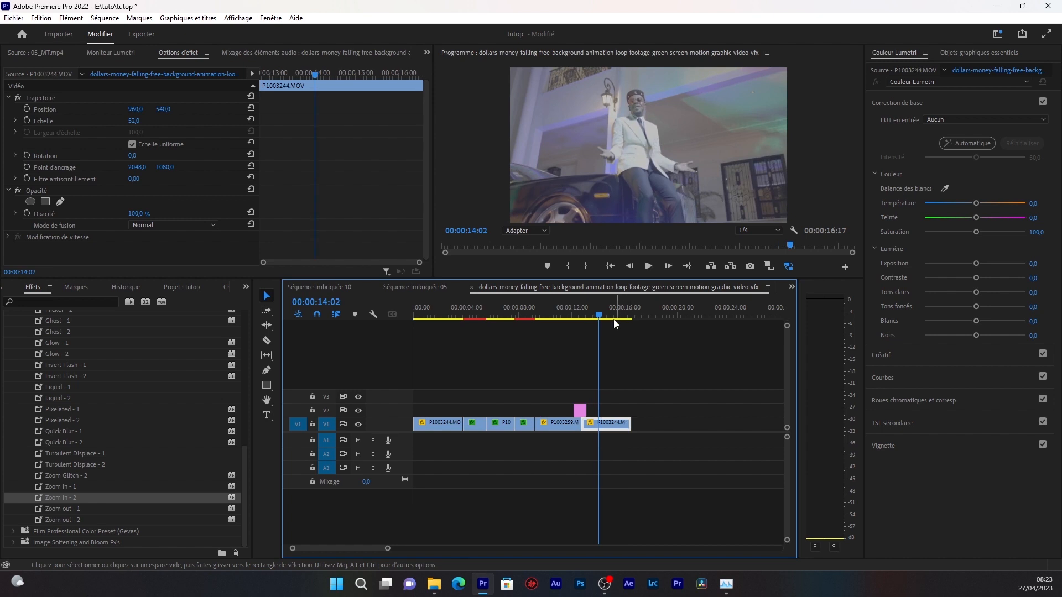
pyautogui.click(585, 308)
pyautogui.press('Left')
pyautogui.press('Left')
pyautogui.press('Left')
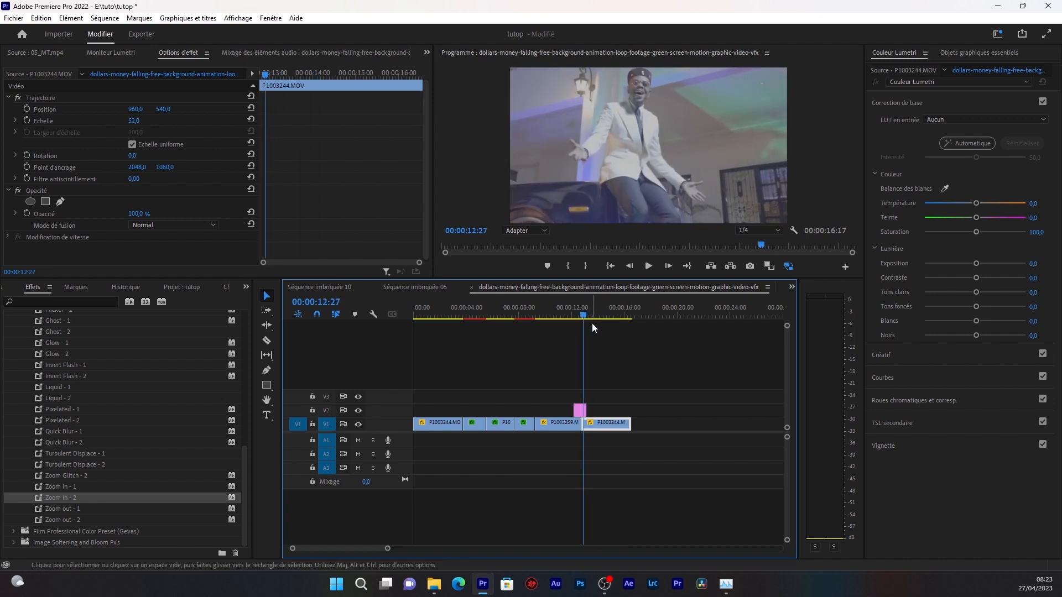
pyautogui.click(579, 411)
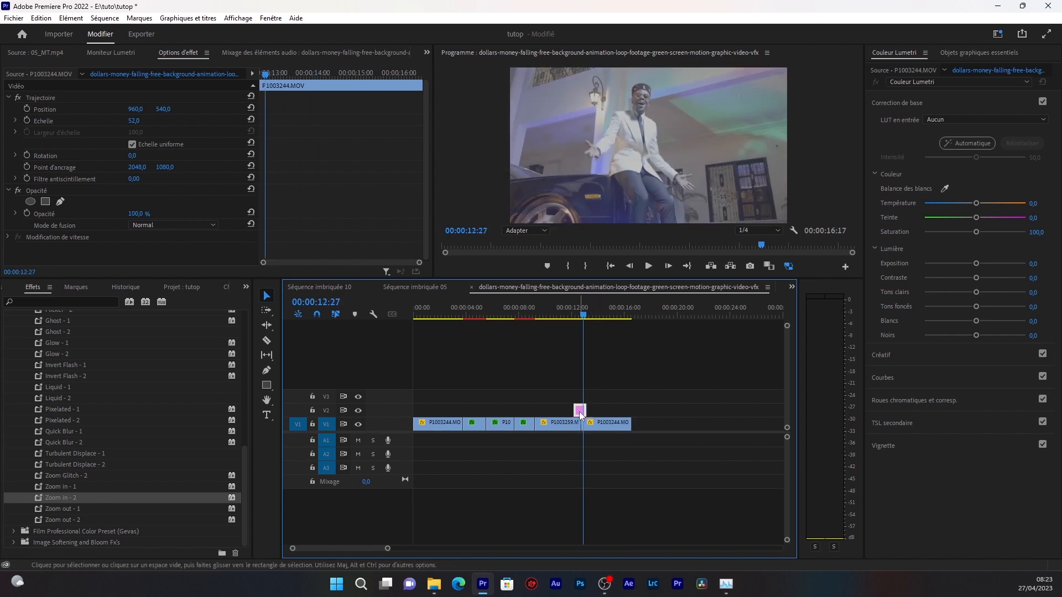
# - Apply the Flash - 1 transition preset to the adjustment layer and preview it across the cut
pyautogui.scroll(3, 81, 448)
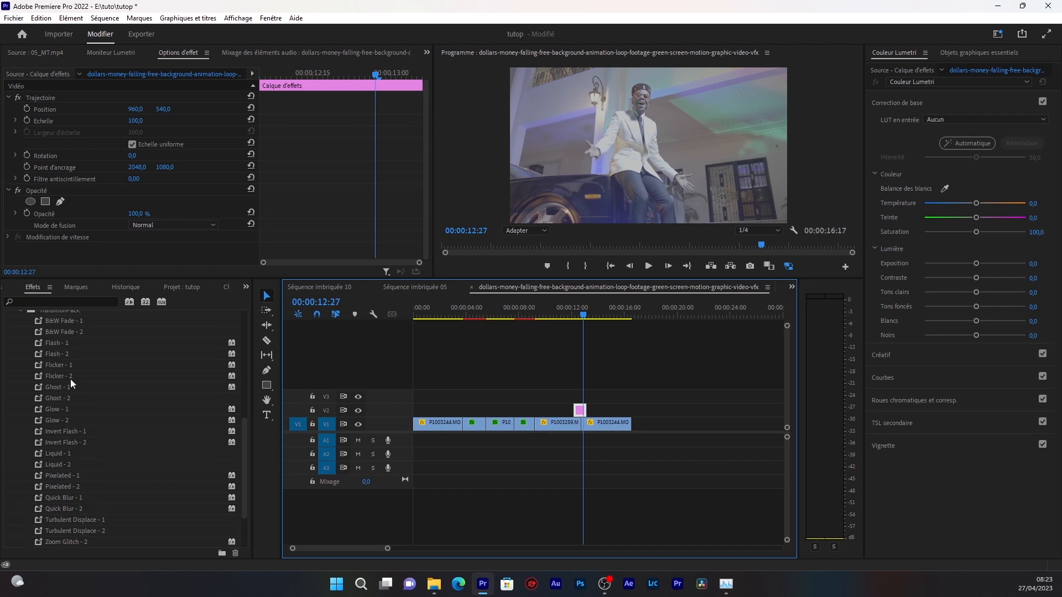
pyautogui.moveTo(58, 346); pyautogui.dragTo(579, 410)
pyautogui.click(562, 316)
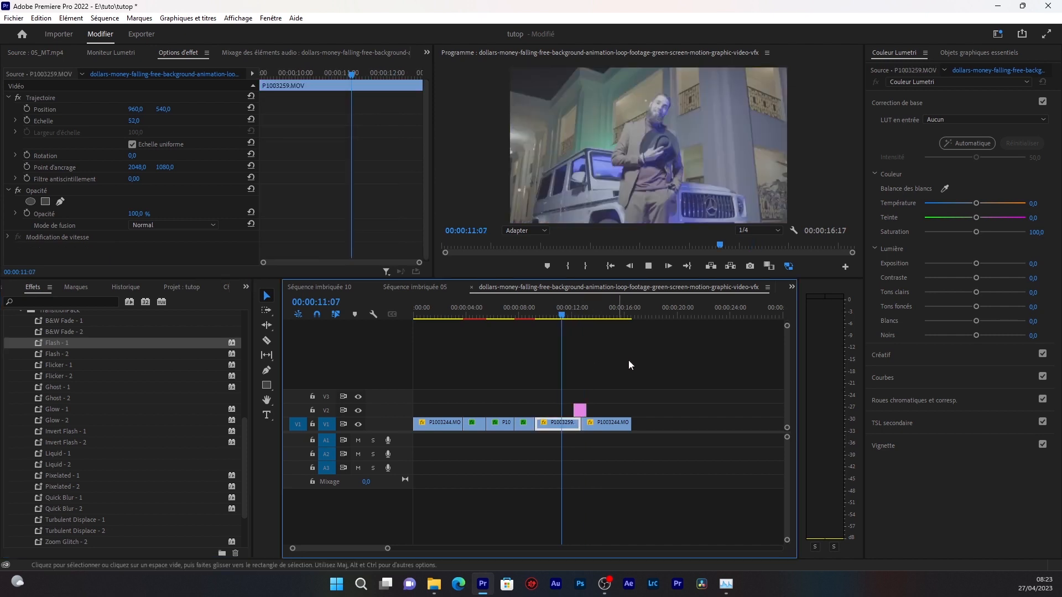
pyautogui.press('space')
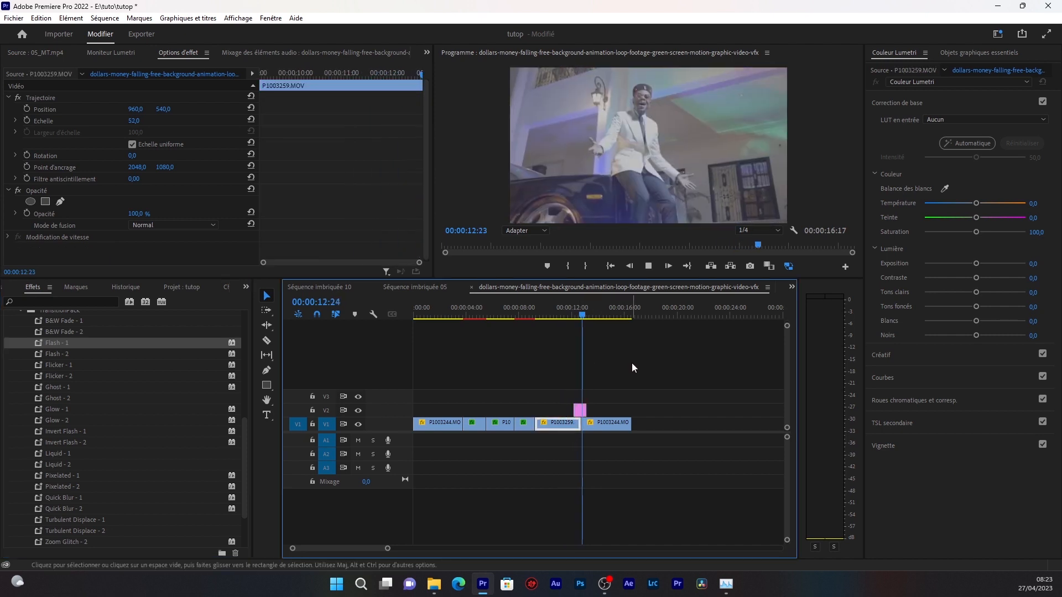
pyautogui.moveTo(573, 316); pyautogui.dragTo(590, 325)
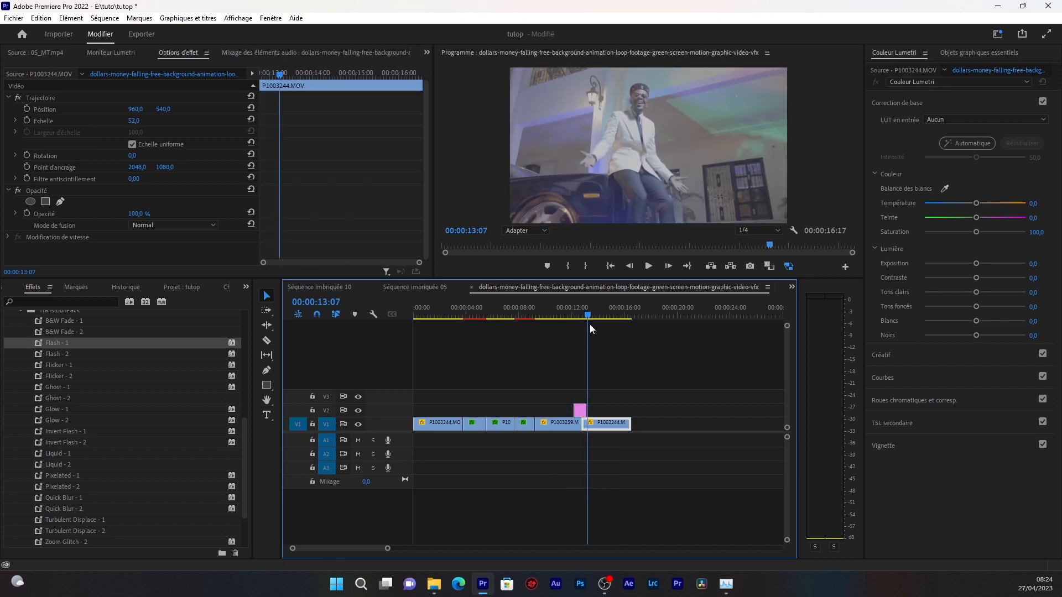
# - Lengthen the adjustment layer by extending its start earlier before the cut, and play back the Flash - 1 transition
pyautogui.moveTo(589, 406); pyautogui.dragTo(586, 407)
pyautogui.click(566, 312)
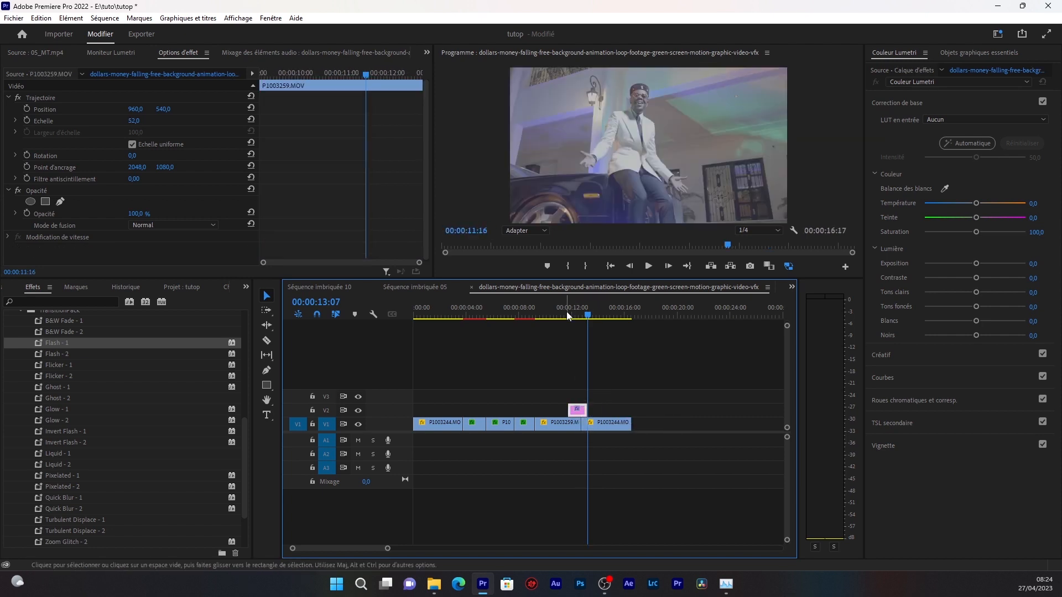
pyautogui.press('space')
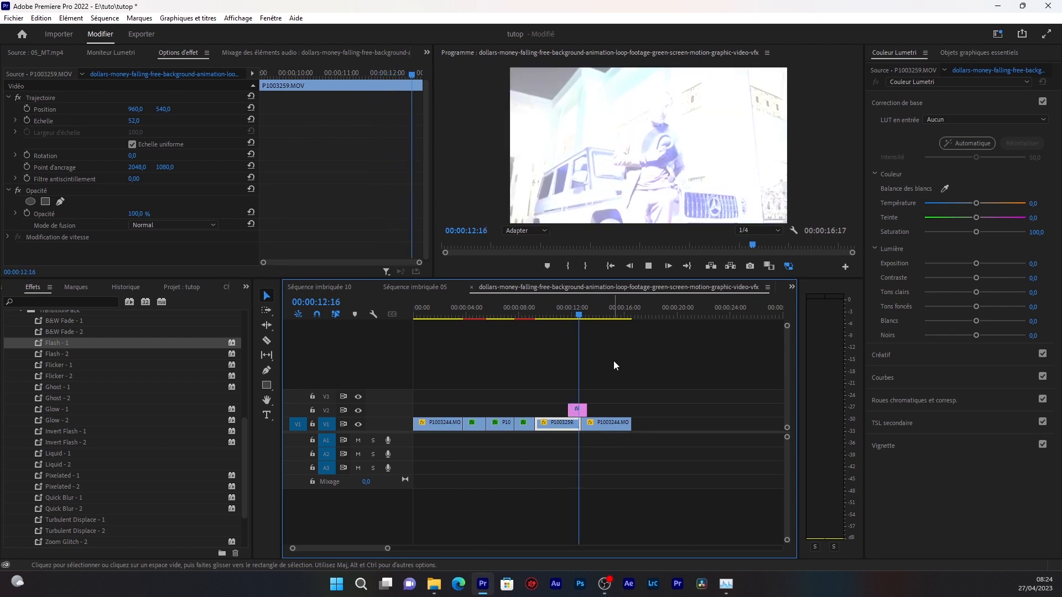
# - Replay the Flash - 1 transition across the cut and remove its Brightness & Contrast effect from the adjustment layer
pyautogui.press('space')
pyautogui.click(569, 315)
pyautogui.press('space')
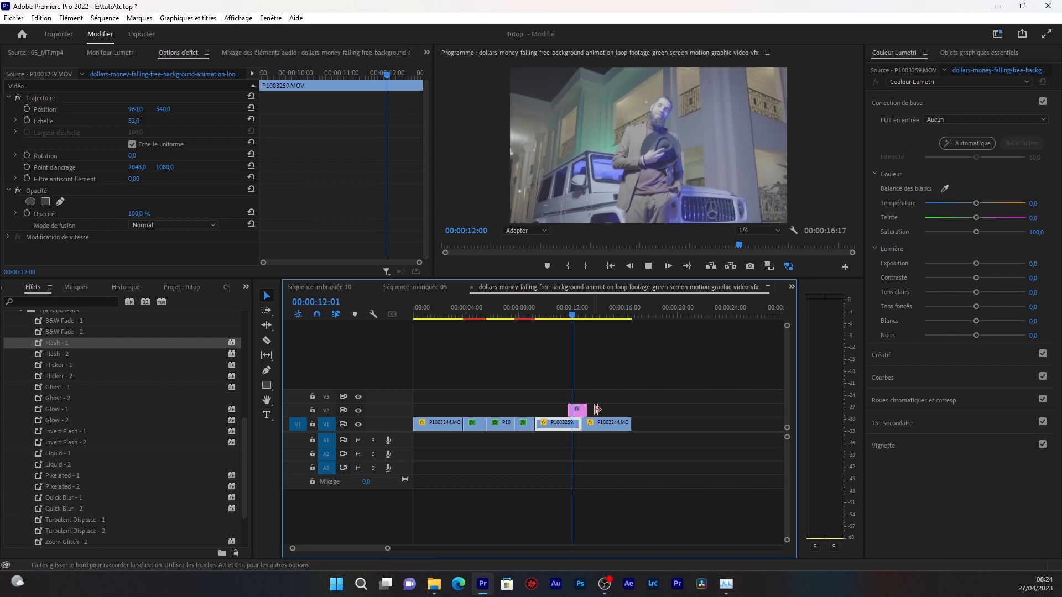
pyautogui.click(577, 411)
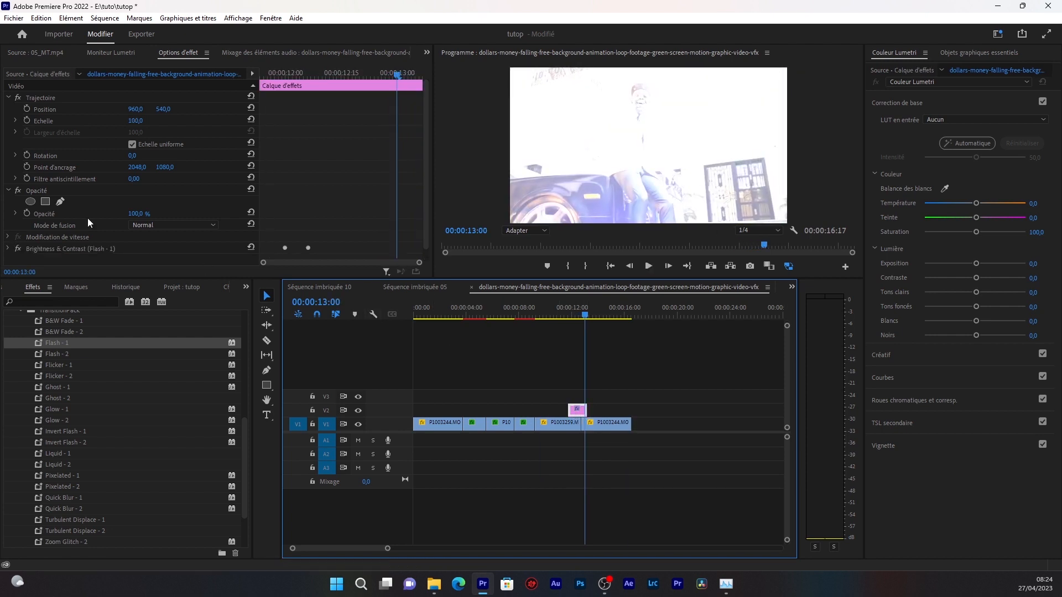
pyautogui.click(92, 248)
pyautogui.press('Delete')
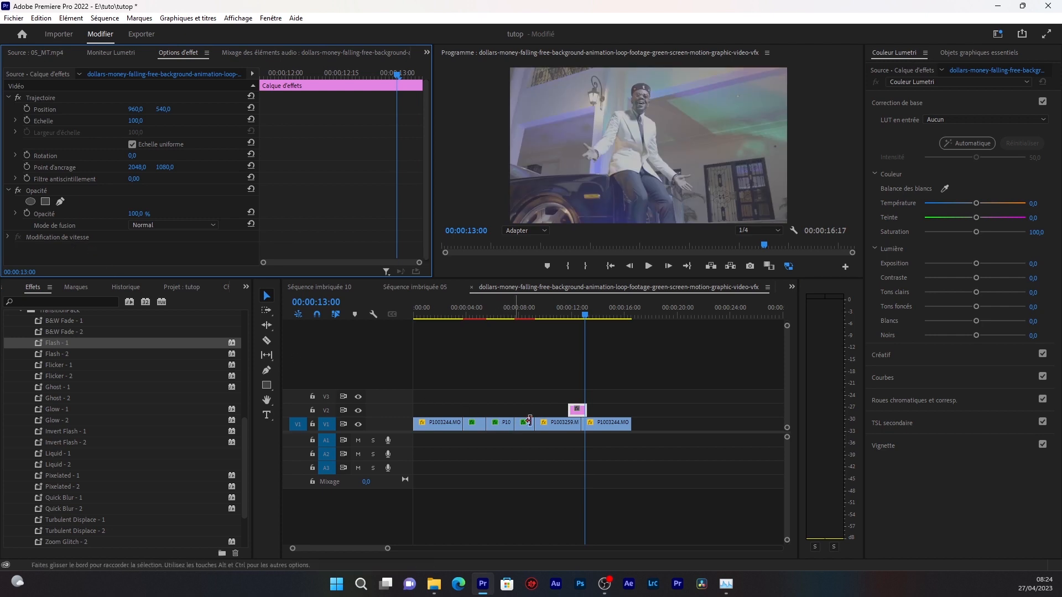
# - Shorten the adjustment layer by trimming its start, apply the B&W Fade - 2 preset, and preview the transition across the cut
pyautogui.moveTo(575, 404); pyautogui.dragTo(580, 406)
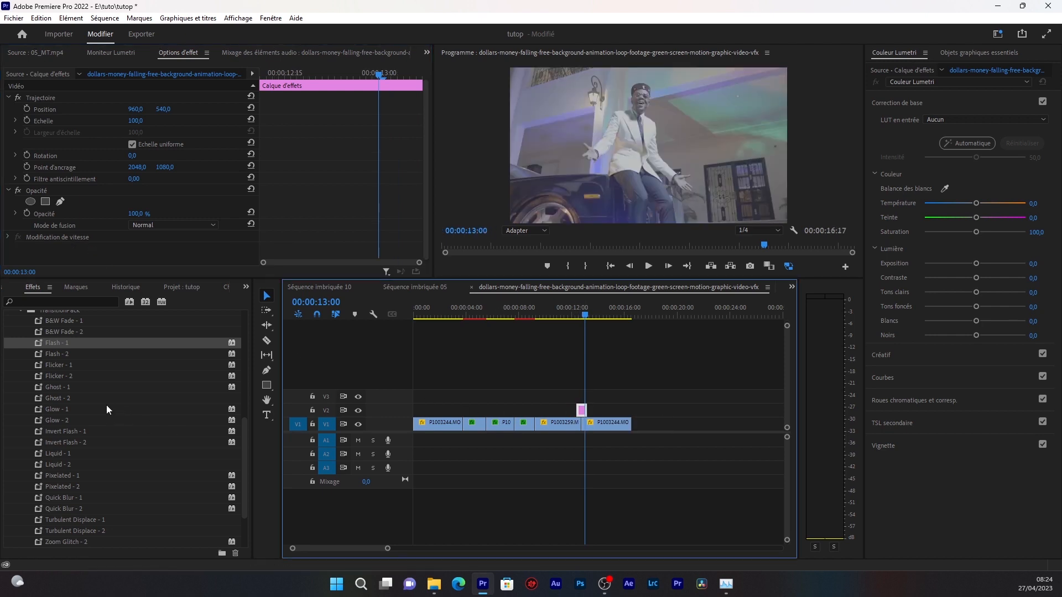
pyautogui.scroll(1, 66, 352)
pyautogui.moveTo(66, 354); pyautogui.dragTo(570, 425)
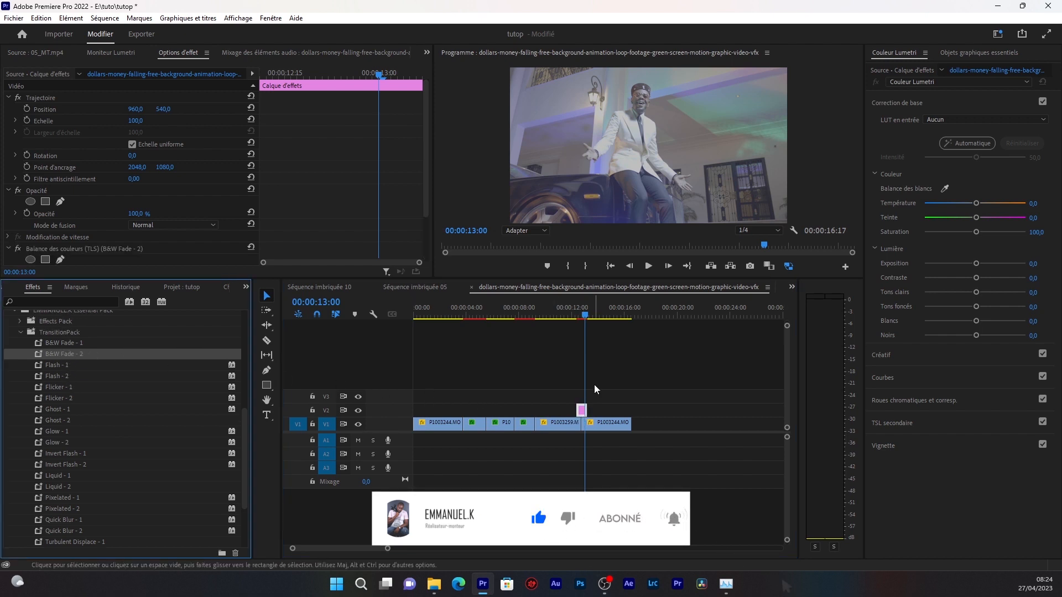
pyautogui.click(567, 316)
pyautogui.press('space')
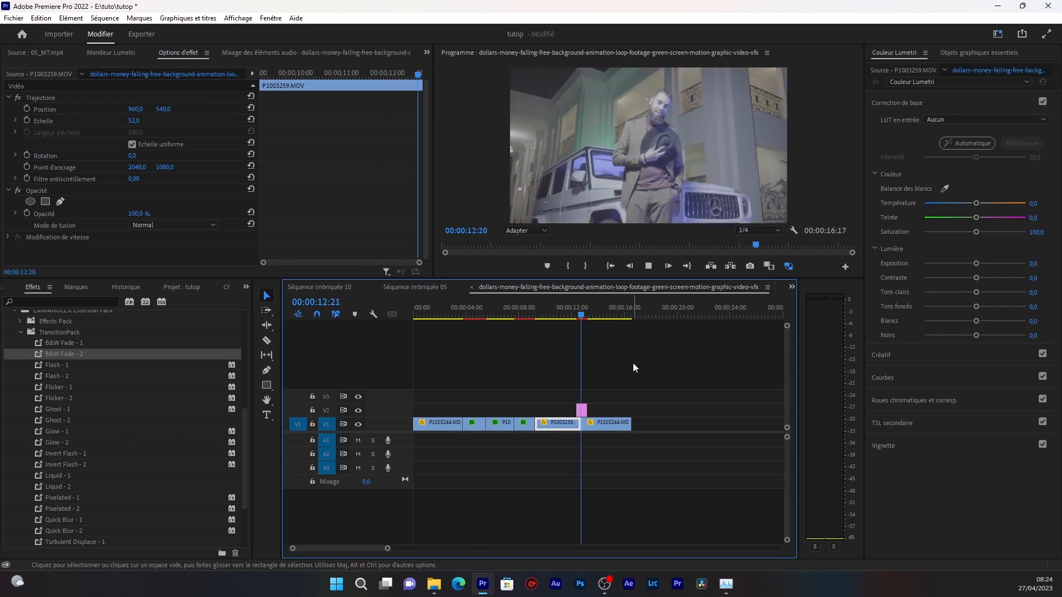
pyautogui.click(569, 315)
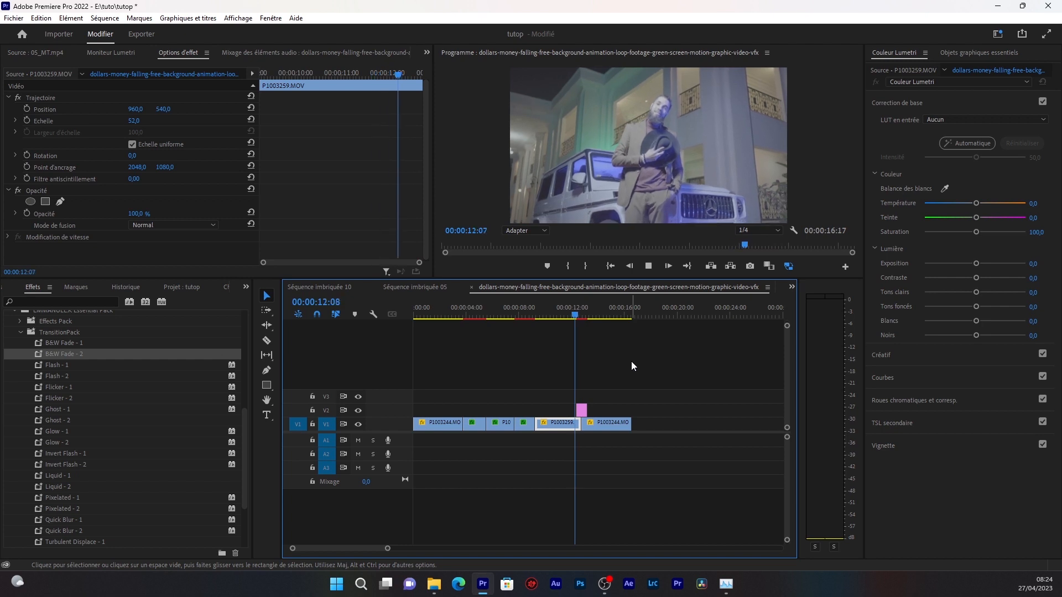
pyautogui.press('space')
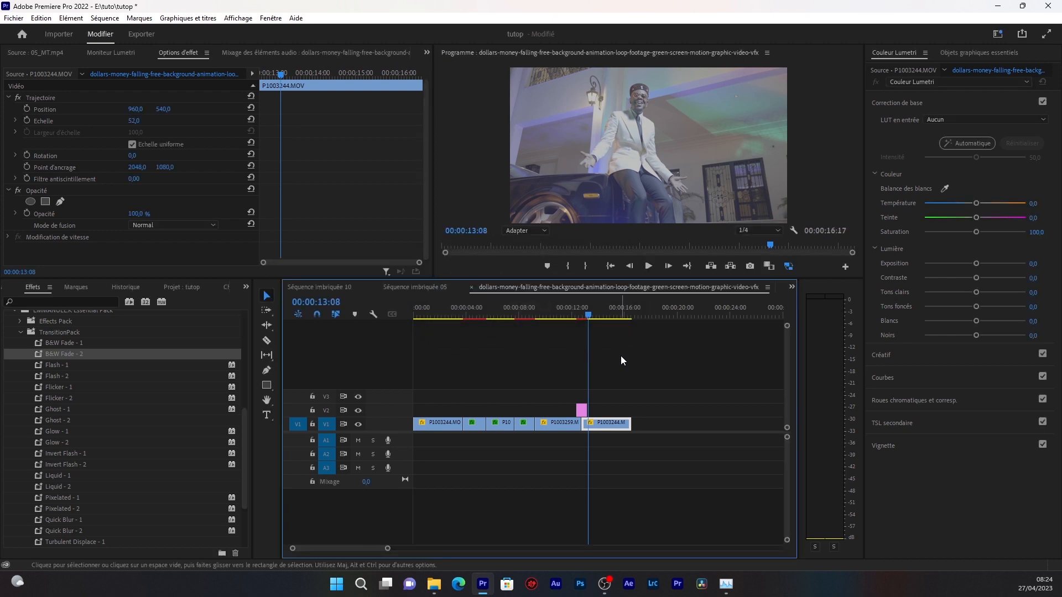
# - Delete the adjustment layer from the timeline and open the Chutier 08 bin
pyautogui.click(581, 409)
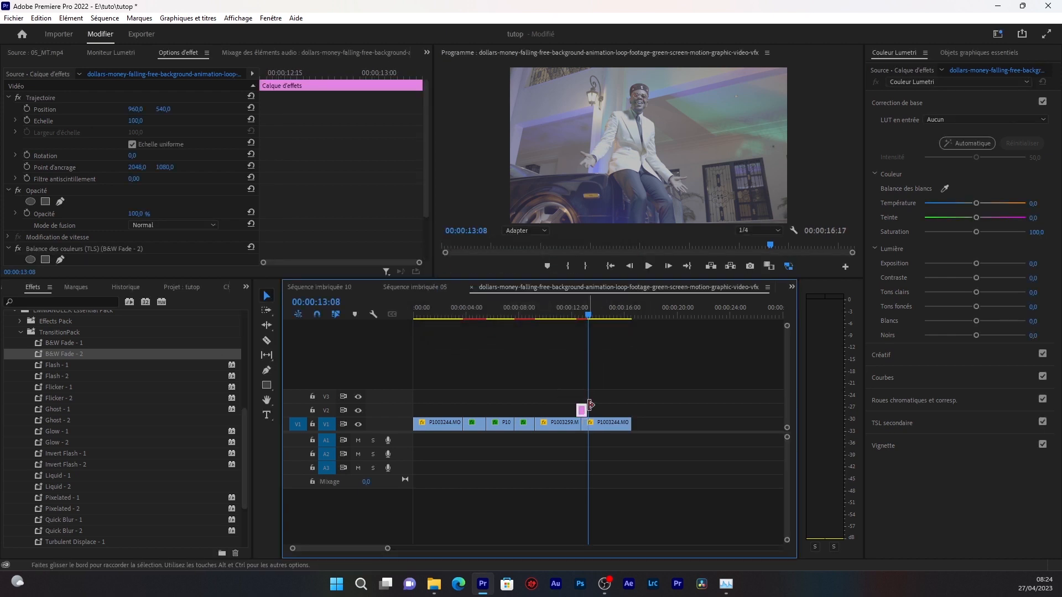
pyautogui.press('Delete')
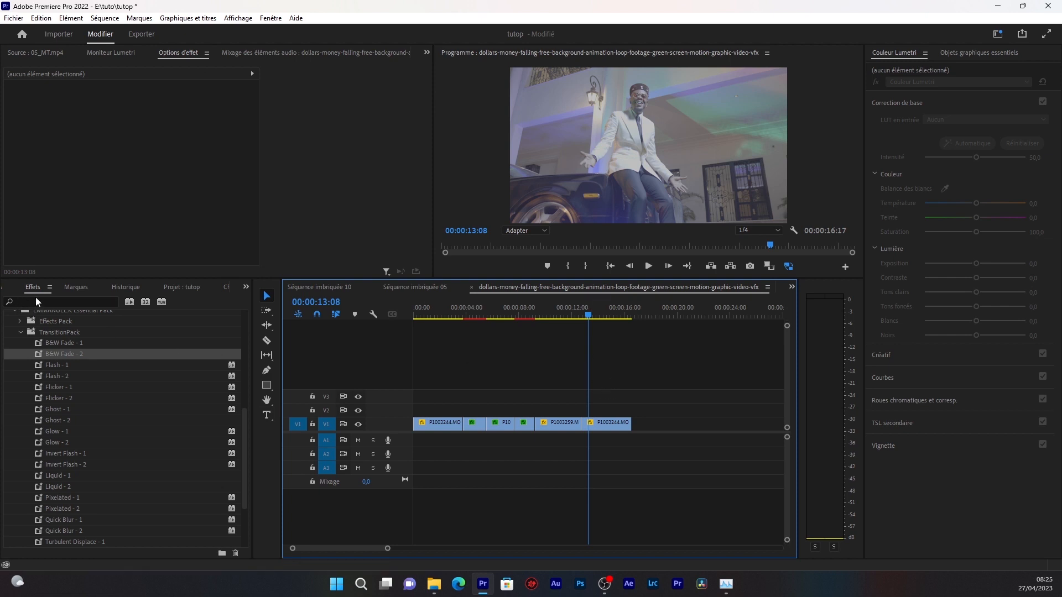
pyautogui.click(247, 287)
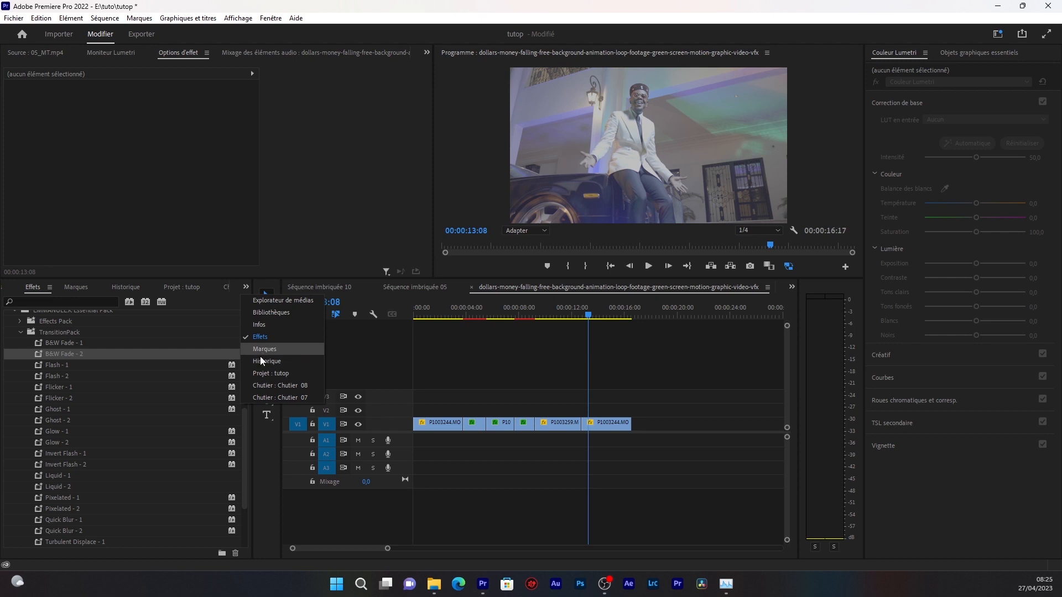
pyautogui.click(301, 385)
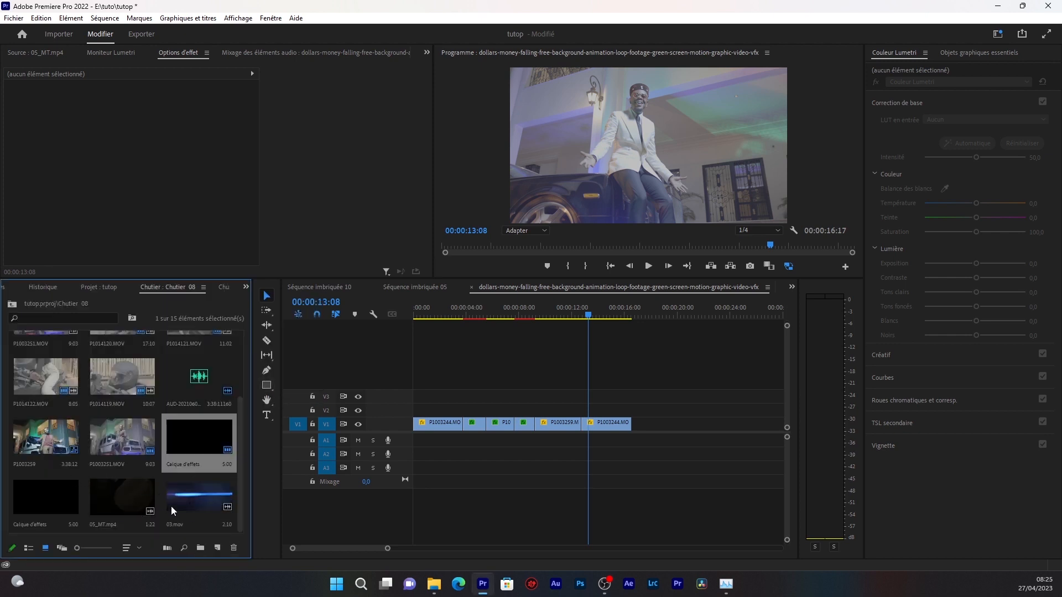
# - Examine the lens overlay files in the LENS folder of the effects and transitions pack without importing any
pyautogui.doubleClick(155, 472)
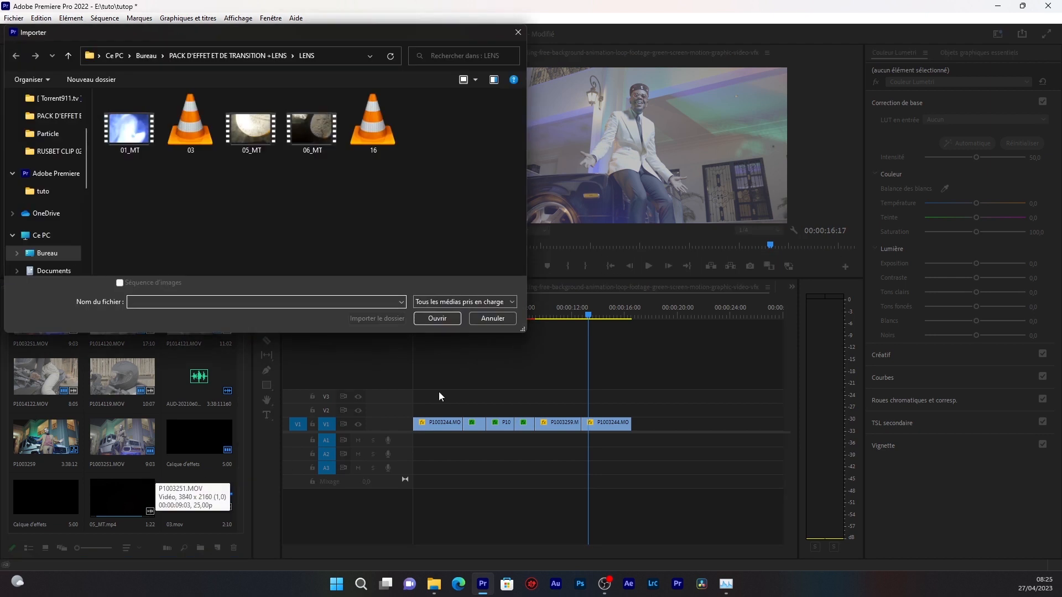
pyautogui.click(492, 319)
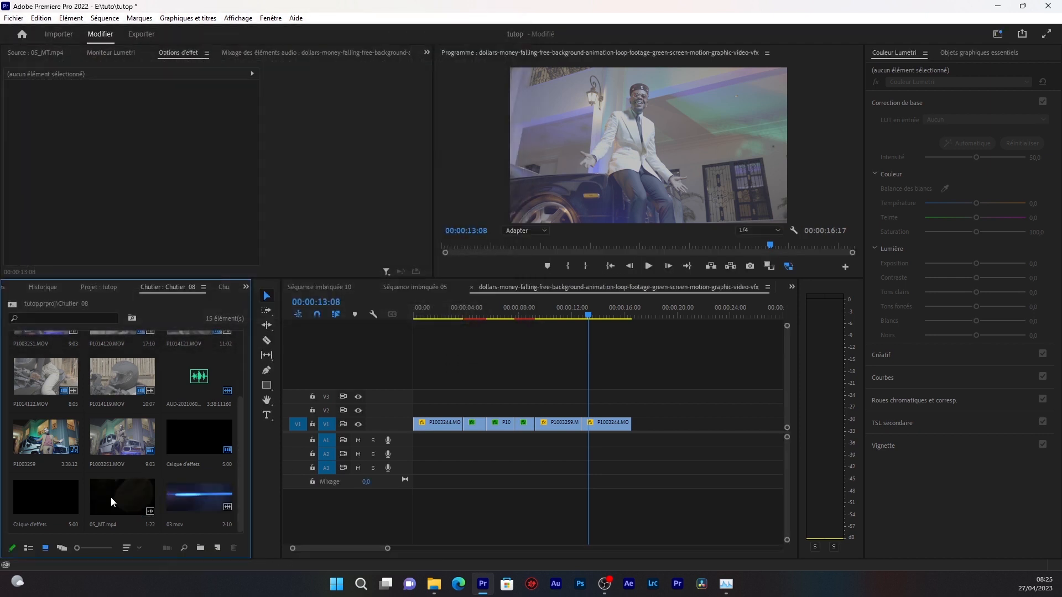
pyautogui.doubleClick(161, 472)
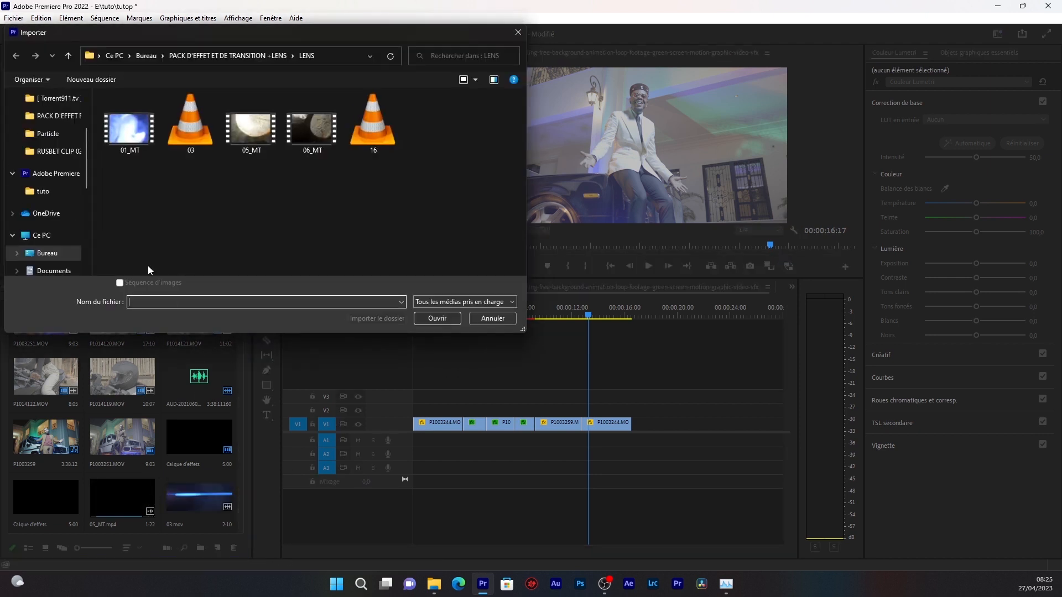
pyautogui.click(188, 55)
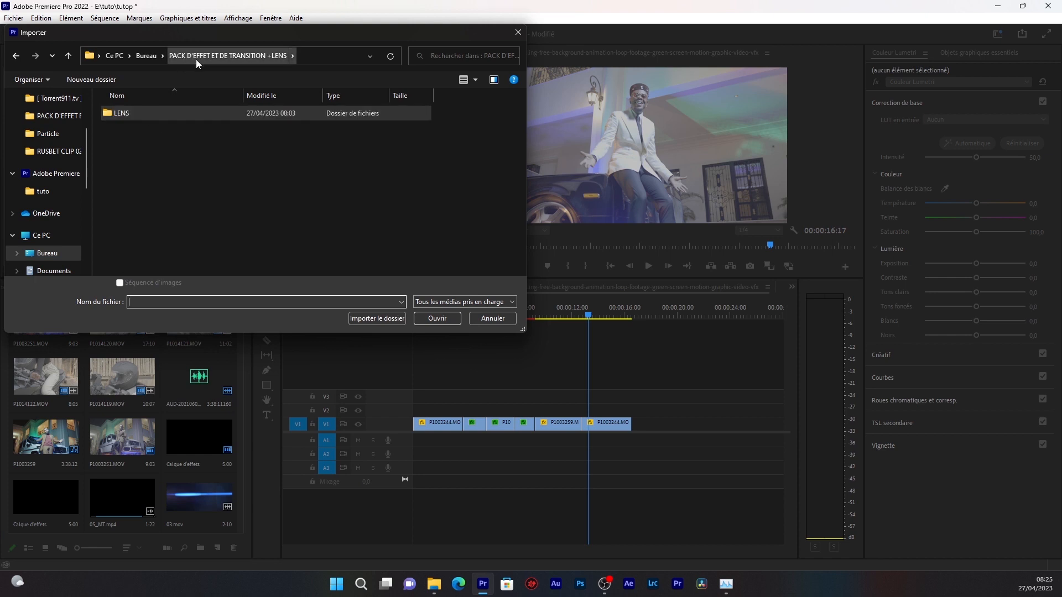
pyautogui.doubleClick(155, 115)
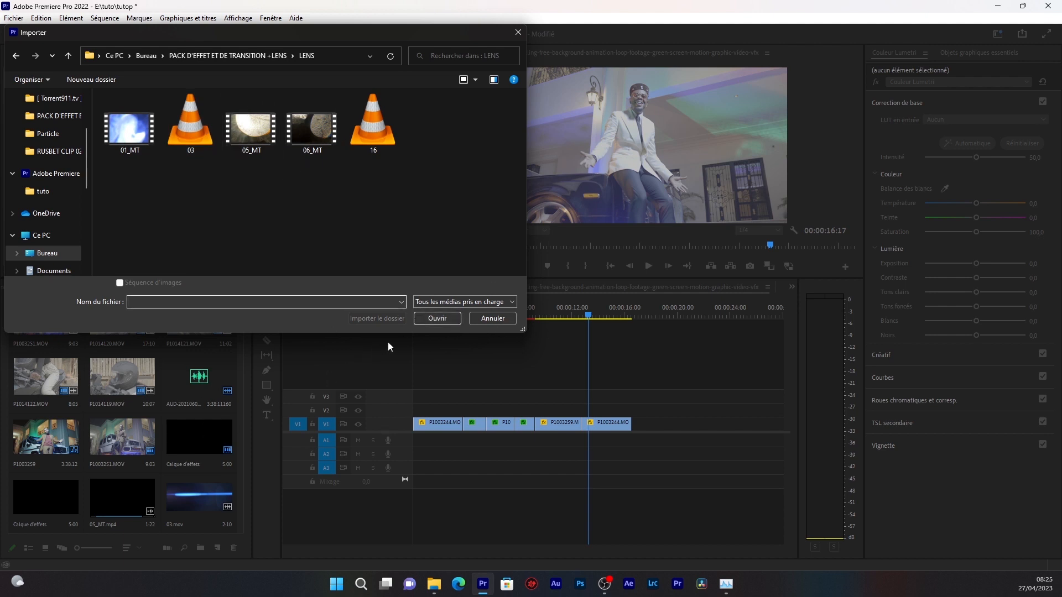
pyautogui.click(491, 319)
# - Place the 03.mov lens overlay on V2 above the start of the P1003259 clip and scrub through it
pyautogui.moveTo(199, 498); pyautogui.dragTo(541, 410)
pyautogui.click(542, 314)
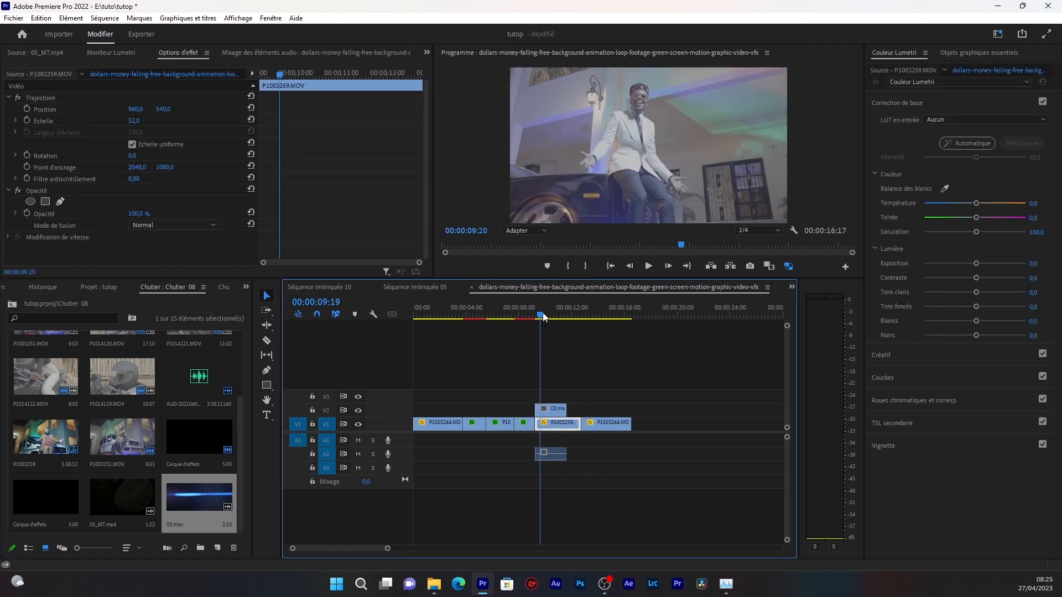
pyautogui.moveTo(547, 318); pyautogui.dragTo(548, 315)
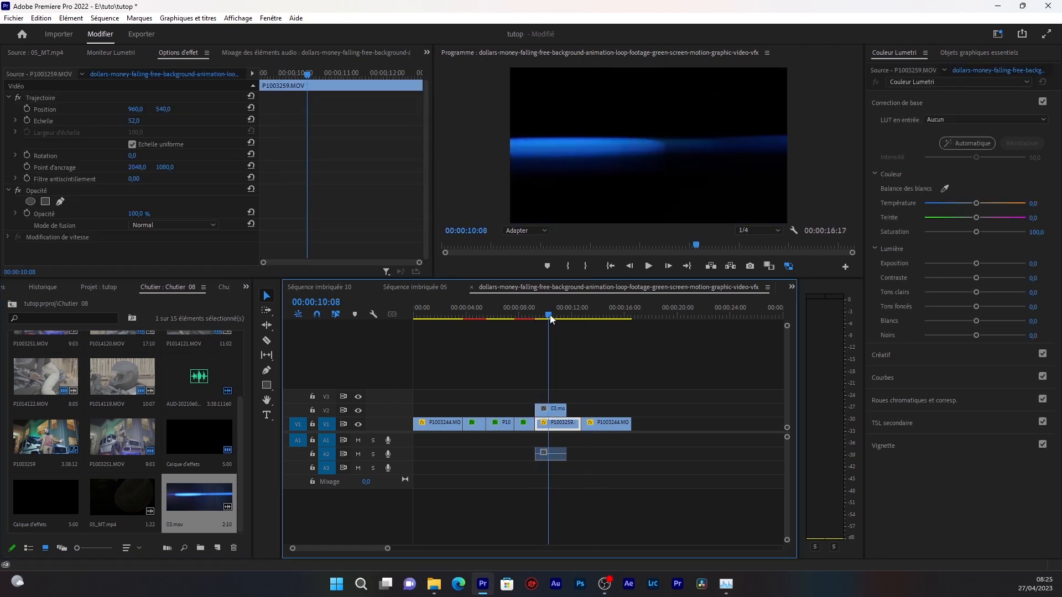
# - Set the scale of the 03.mov overlay to 72 so that it fills the frame
pyautogui.click(551, 415)
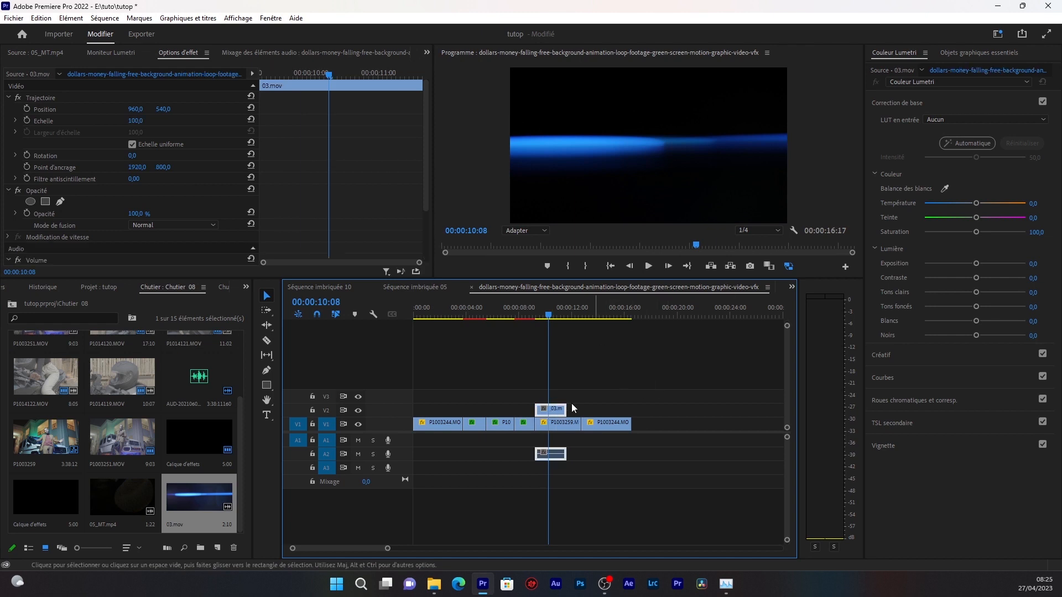
pyautogui.moveTo(135, 122); pyautogui.dragTo(119, 123)
pyautogui.click(136, 121)
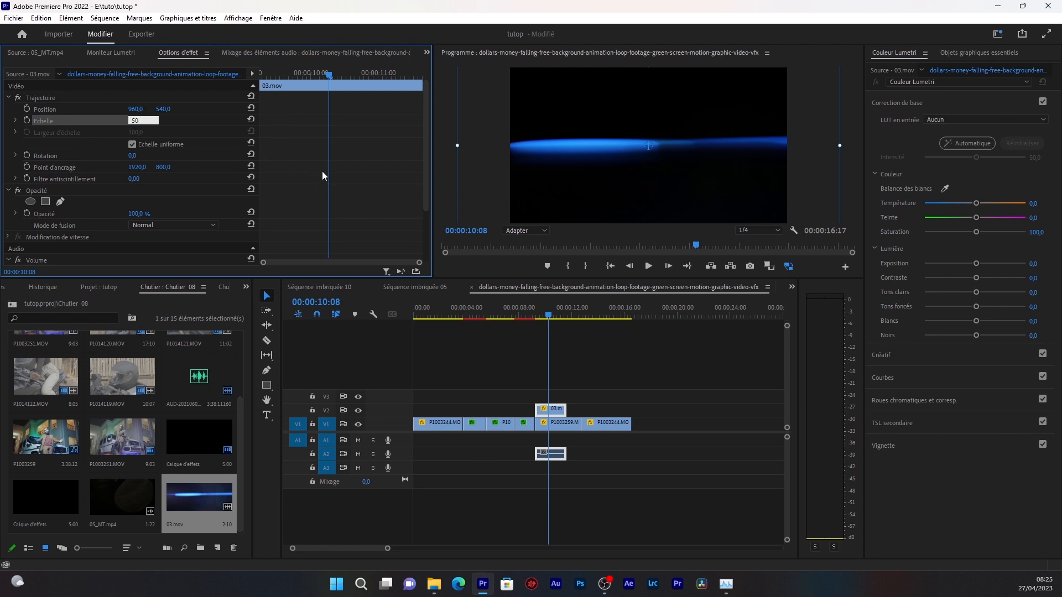
pyautogui.press('Return')
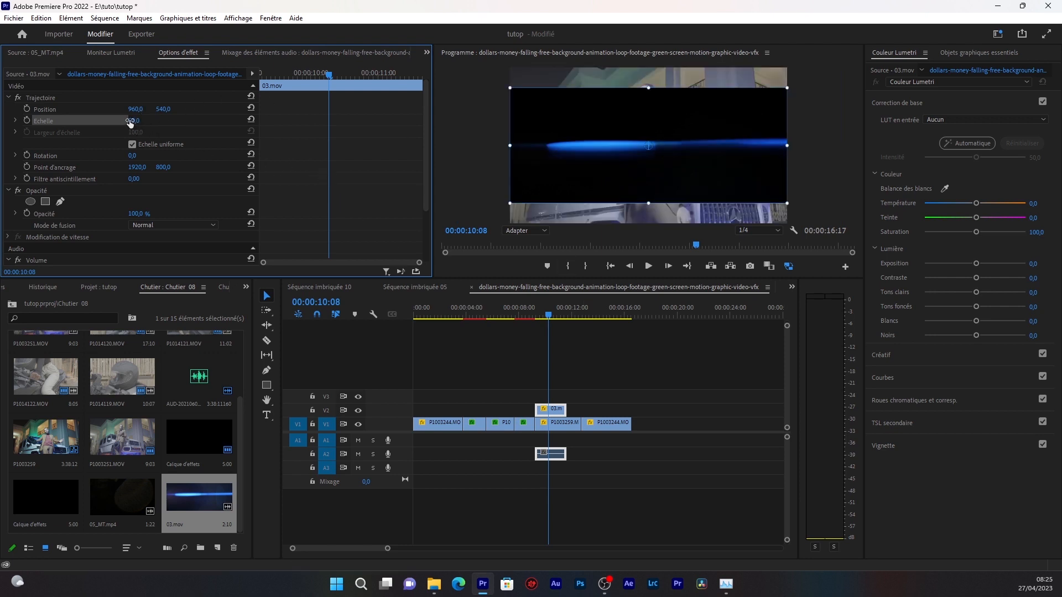
pyautogui.moveTo(134, 120); pyautogui.dragTo(146, 121)
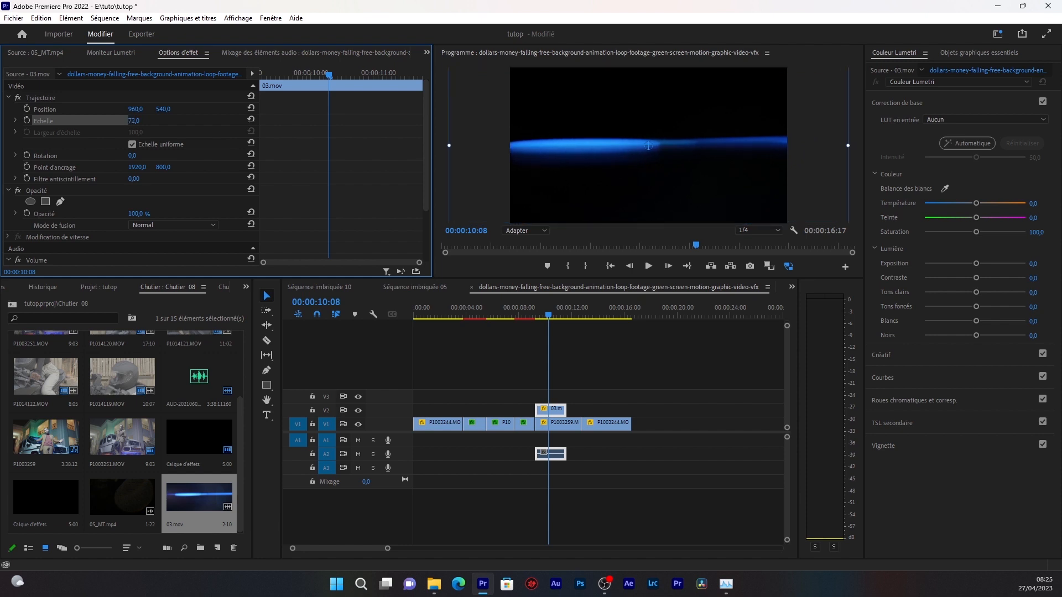
# - Set the blend mode of the 03.mov overlay to Ecran
pyautogui.click(597, 384)
pyautogui.click(557, 409)
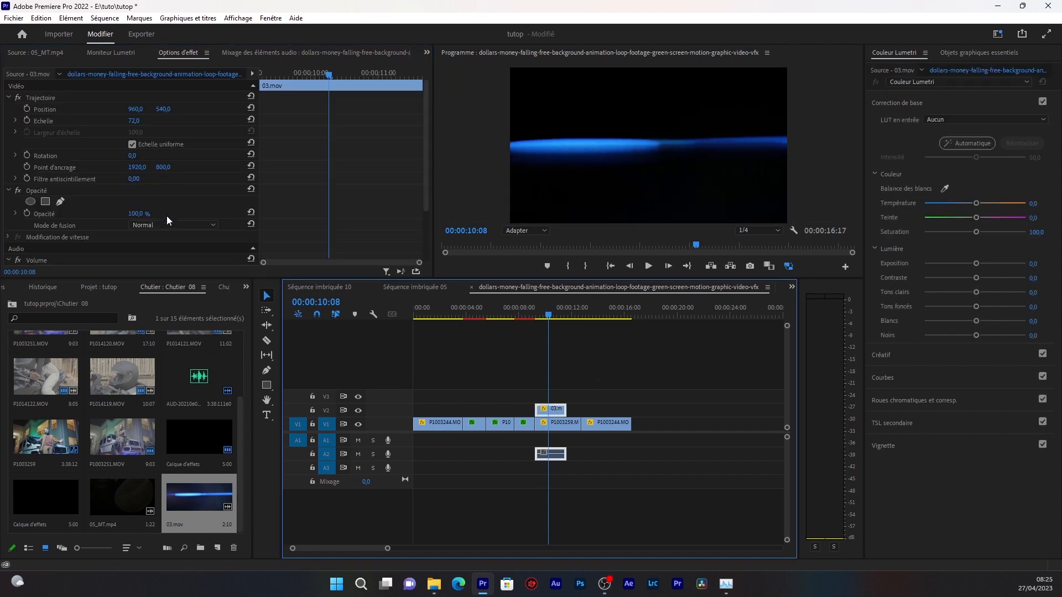
pyautogui.click(577, 407)
pyautogui.click(560, 410)
pyautogui.click(559, 384)
pyautogui.click(556, 410)
pyautogui.click(184, 227)
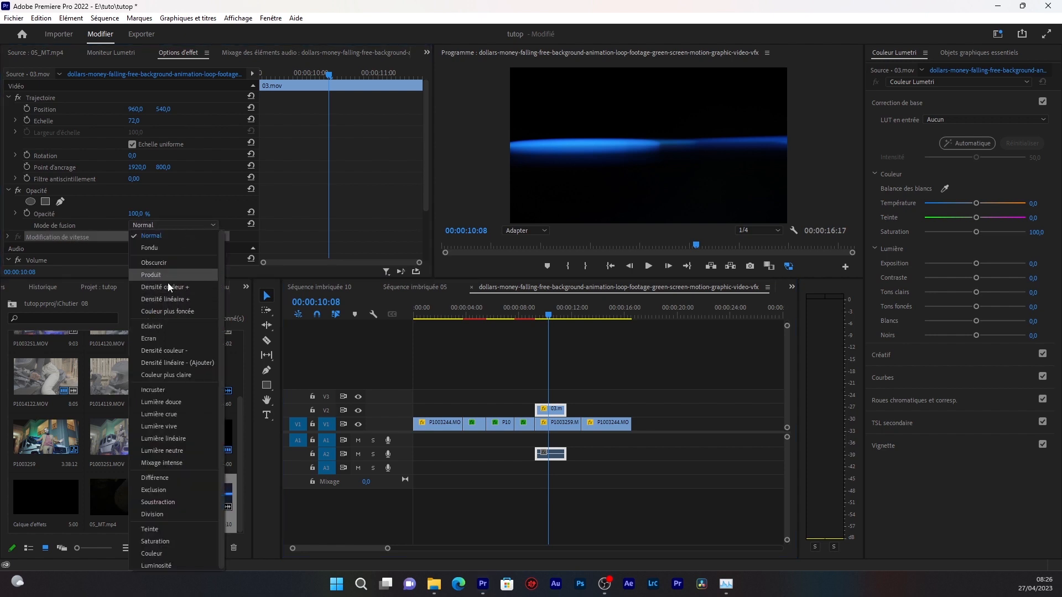
pyautogui.click(170, 337)
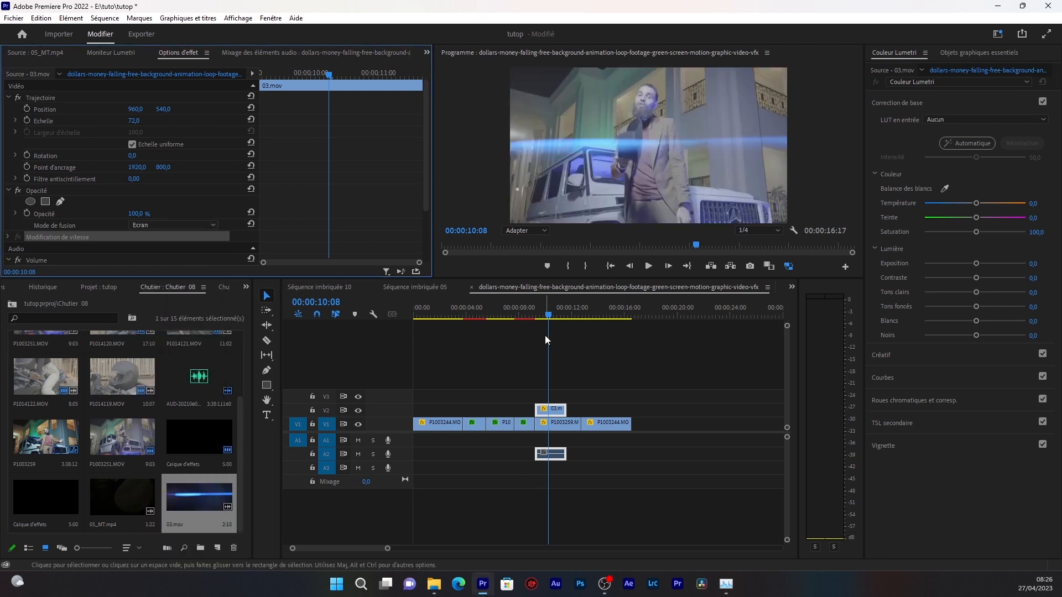
# - Play back the blended lens overlay from the start of the P1003259 clip
pyautogui.click(535, 314)
pyautogui.press('space')
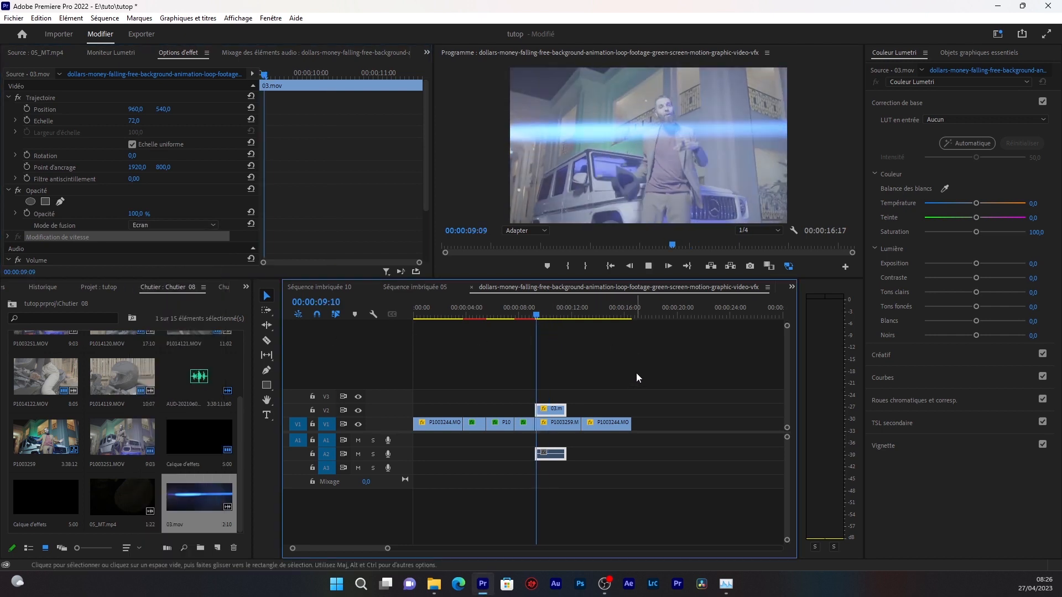
pyautogui.press('space')
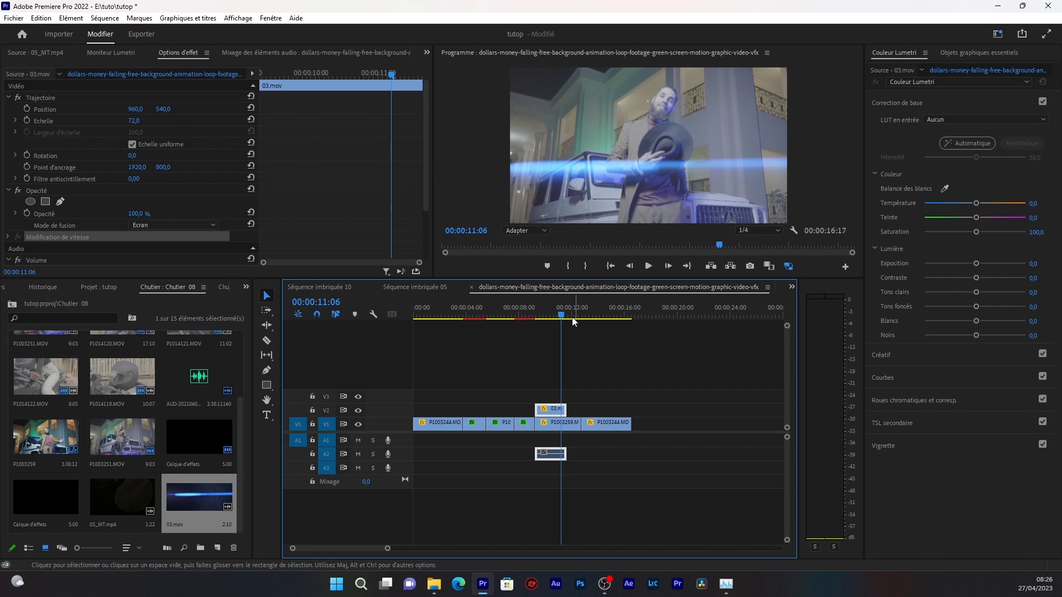
pyautogui.click(584, 382)
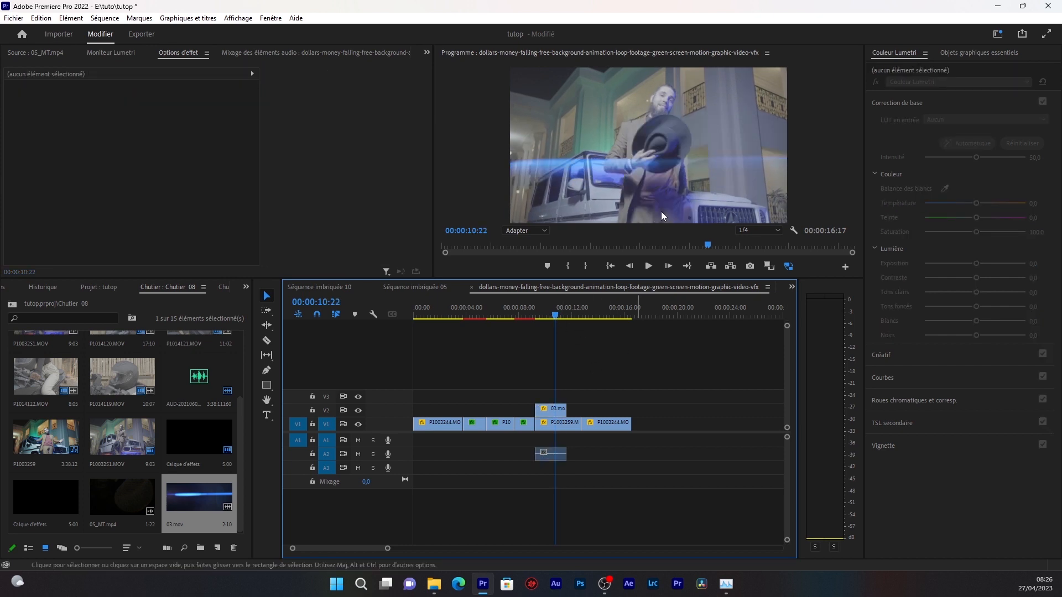
# - Apply the CINEMA 2.cube LUT as the creative Lumetri look on the P1003259 clip beneath the overlay
pyautogui.click(556, 426)
pyautogui.click(919, 354)
pyautogui.click(944, 142)
pyautogui.click(918, 165)
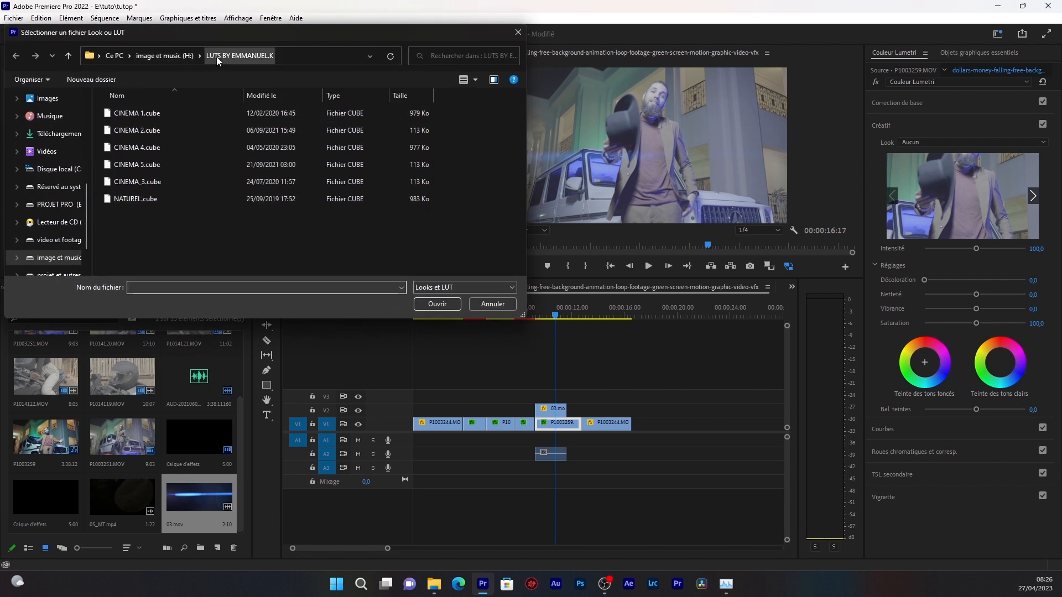
pyautogui.click(155, 130)
pyautogui.click(435, 303)
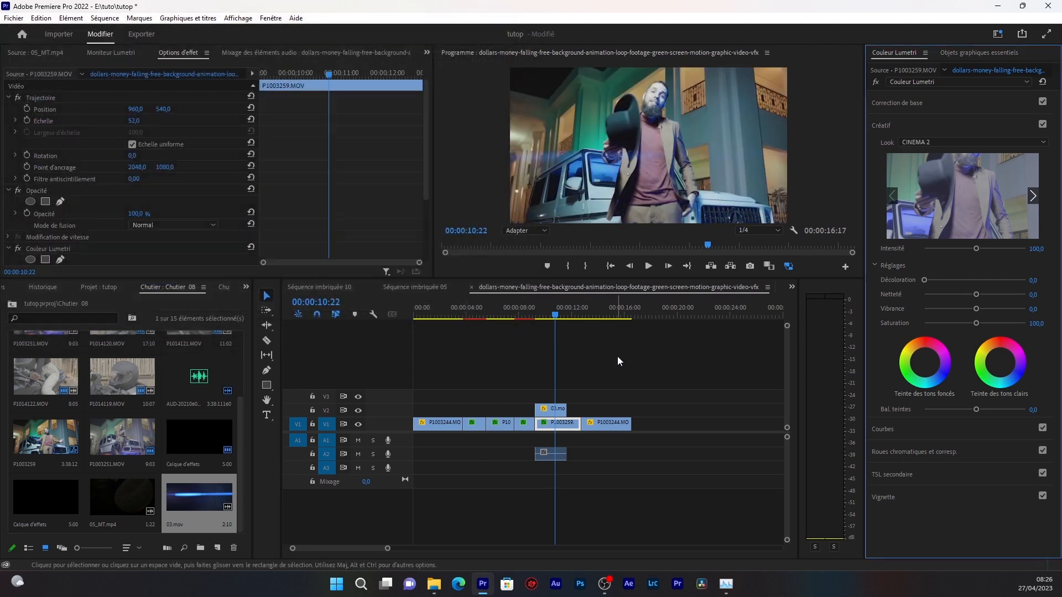
# - Try the CINEMA 1.cube LUT as the creative look on the P1003259 clip
pyautogui.click(914, 143)
pyautogui.click(904, 166)
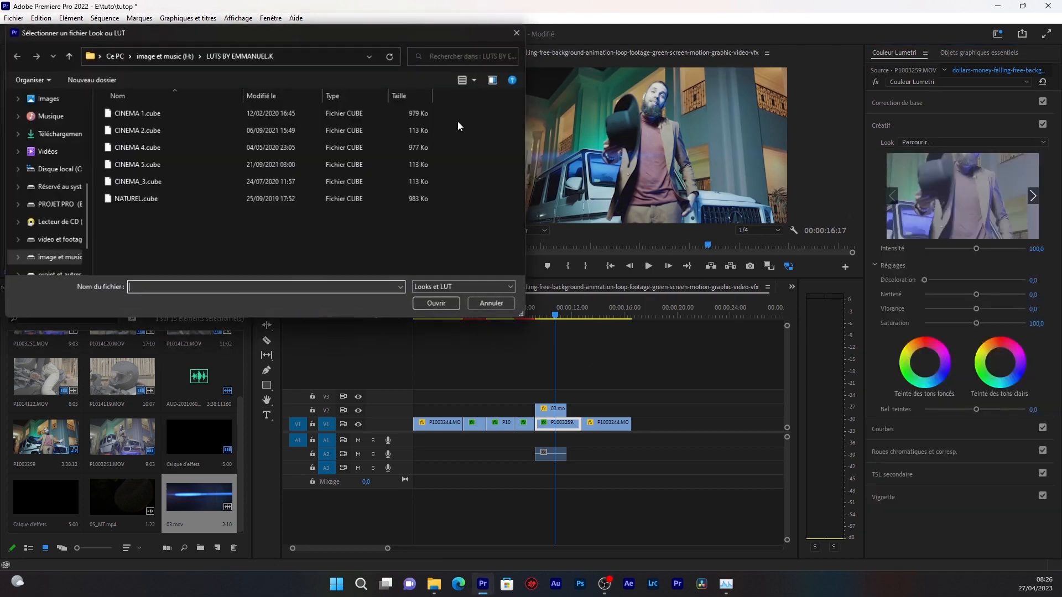
pyautogui.click(186, 113)
pyautogui.click(424, 302)
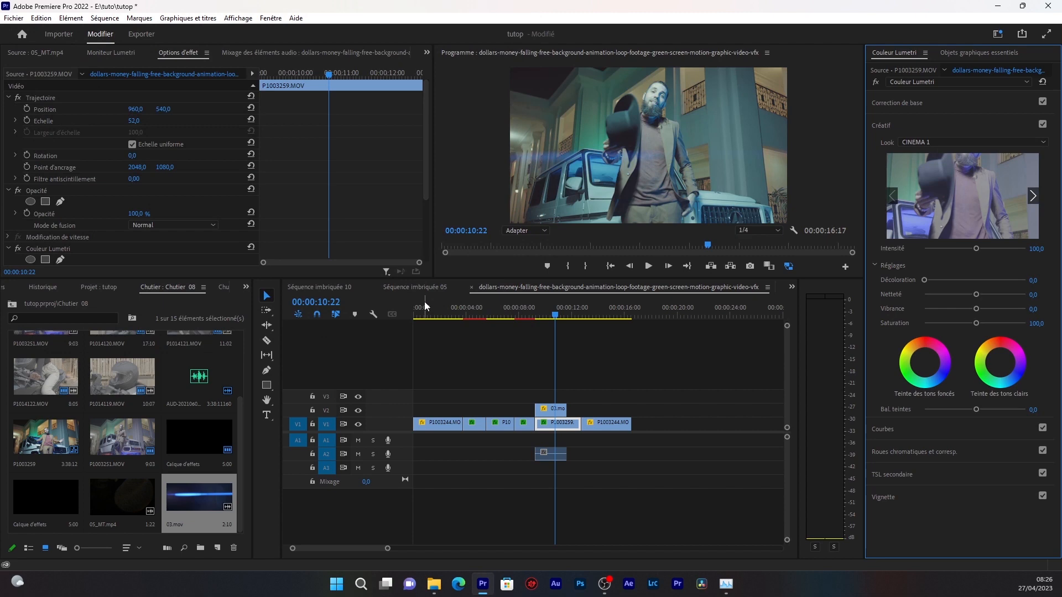
# - Switch the creative look of the P1003259 clip back to the CINEMA 2.cube LUT
pyautogui.click(911, 145)
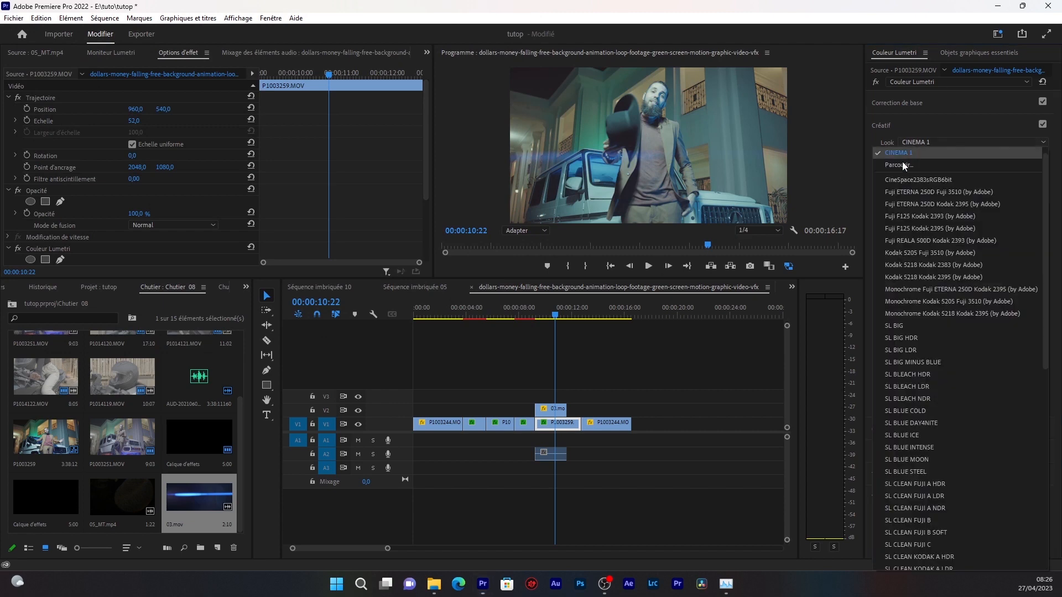
pyautogui.click(905, 164)
pyautogui.click(254, 131)
pyautogui.click(437, 304)
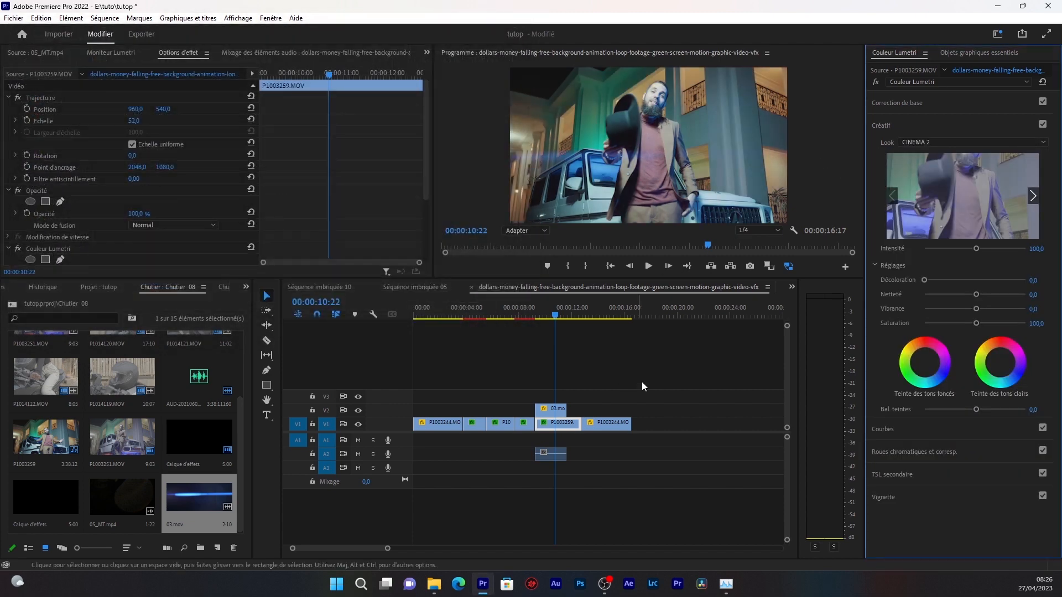
# - Play back the CINEMA 2 graded P1003259 clip with its lens overlay from the clip's start
pyautogui.click(535, 320)
pyautogui.press('space')
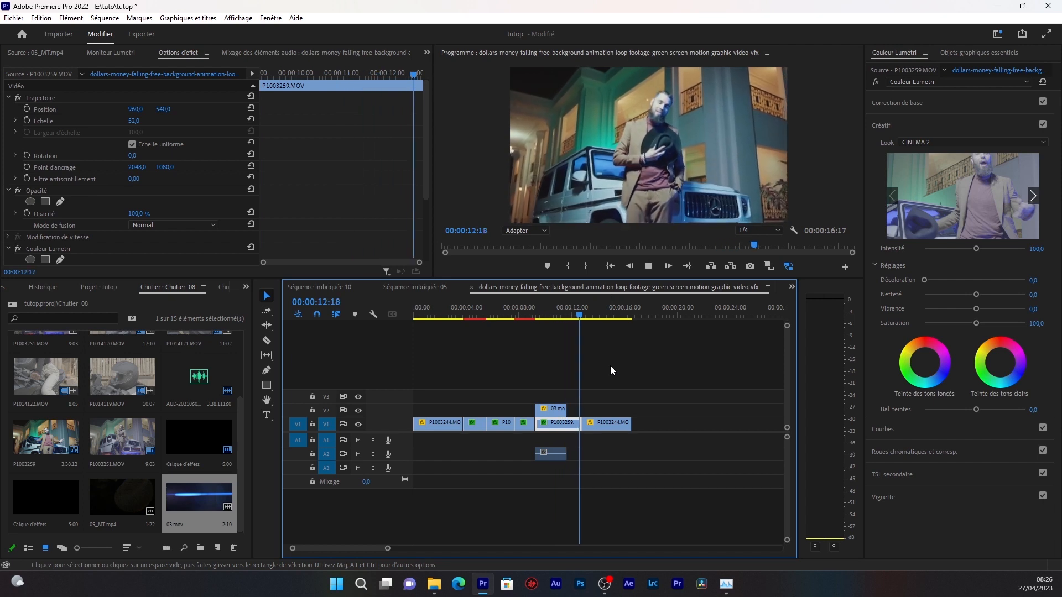
pyautogui.press('space')
# - Overlay 05_MT.mp4 on V2 across the cut between P1003259 and P1003244, scaled to 52 with the Ecran blend mode
pyautogui.moveTo(114, 486); pyautogui.dragTo(581, 410)
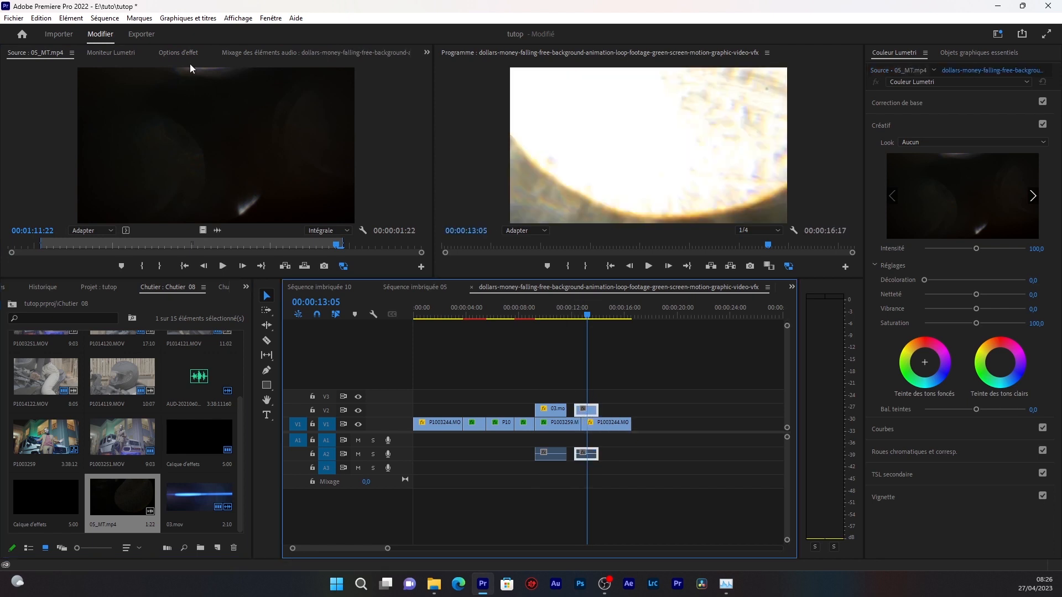
pyautogui.click(178, 53)
pyautogui.moveTo(137, 125); pyautogui.dragTo(111, 125)
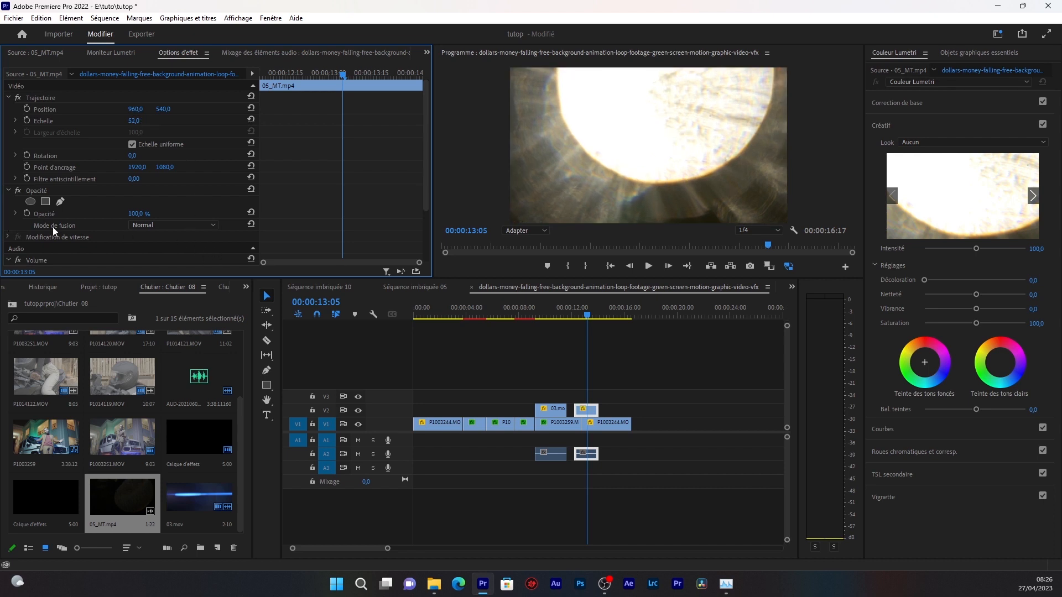
pyautogui.click(171, 224)
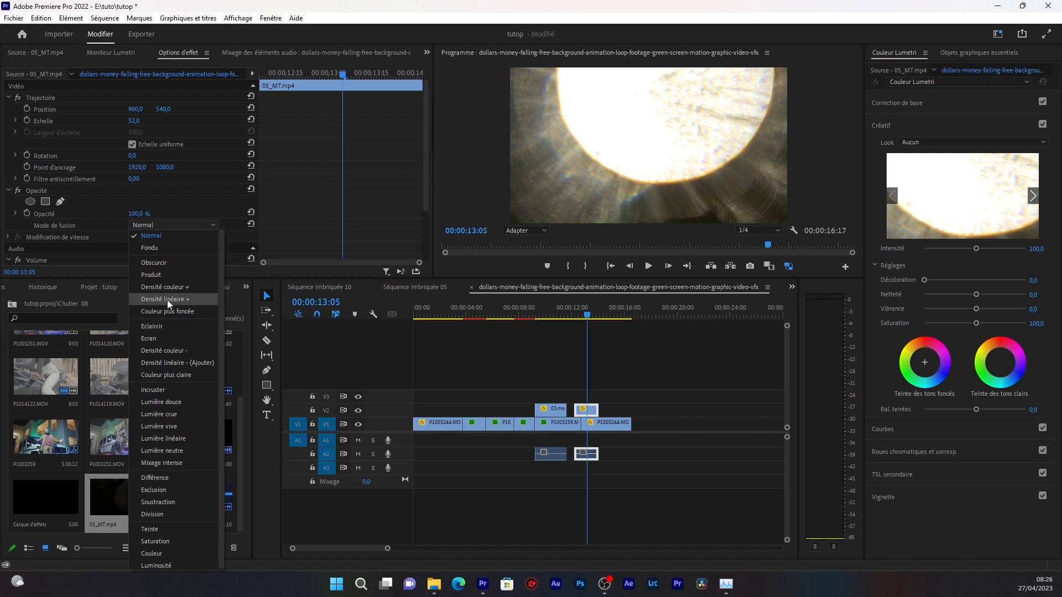
pyautogui.click(163, 339)
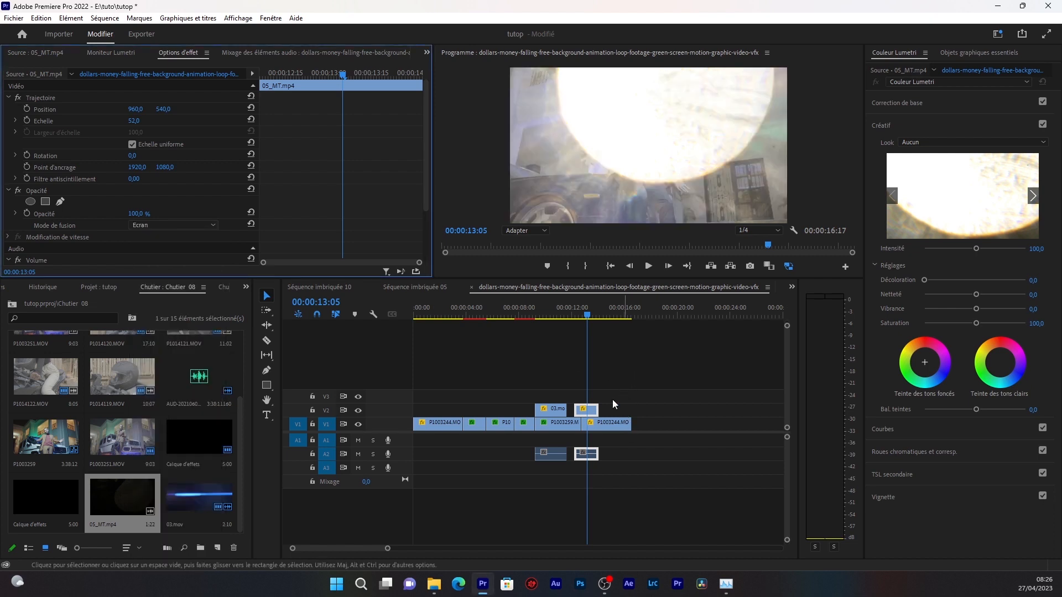
# - Shift the 05_MT.mp4 overlay slightly earlier over the cut and play it back from its start
pyautogui.moveTo(389, 549); pyautogui.dragTo(352, 548)
pyautogui.moveTo(592, 414); pyautogui.dragTo(581, 414)
pyautogui.click(554, 315)
pyautogui.press('space')
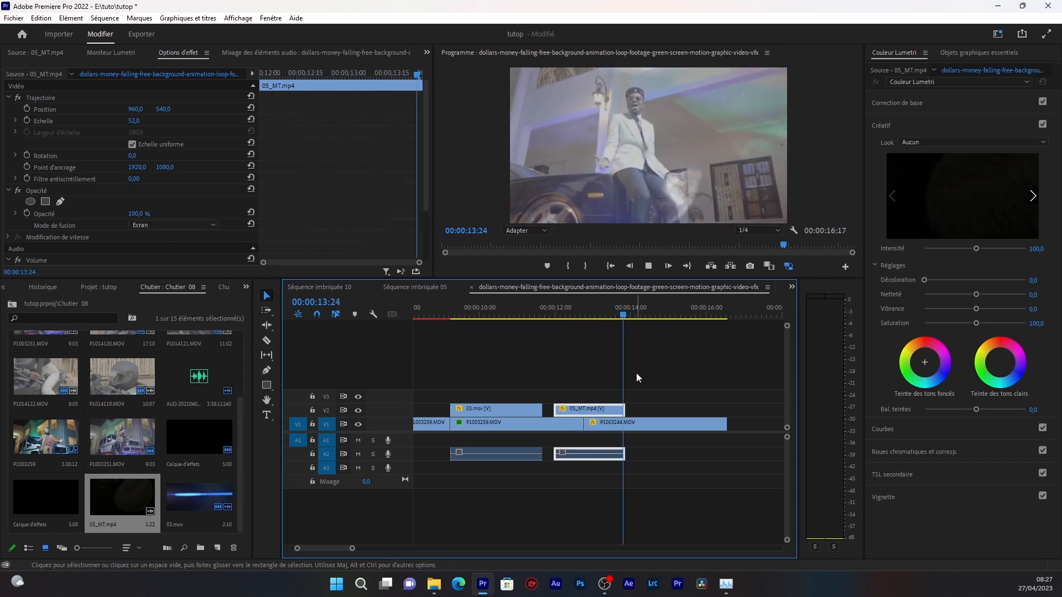
# - Apply the CINEMA 2.cube LUT as the creative Lumetri look on the last P1003244 clip
pyautogui.click(676, 431)
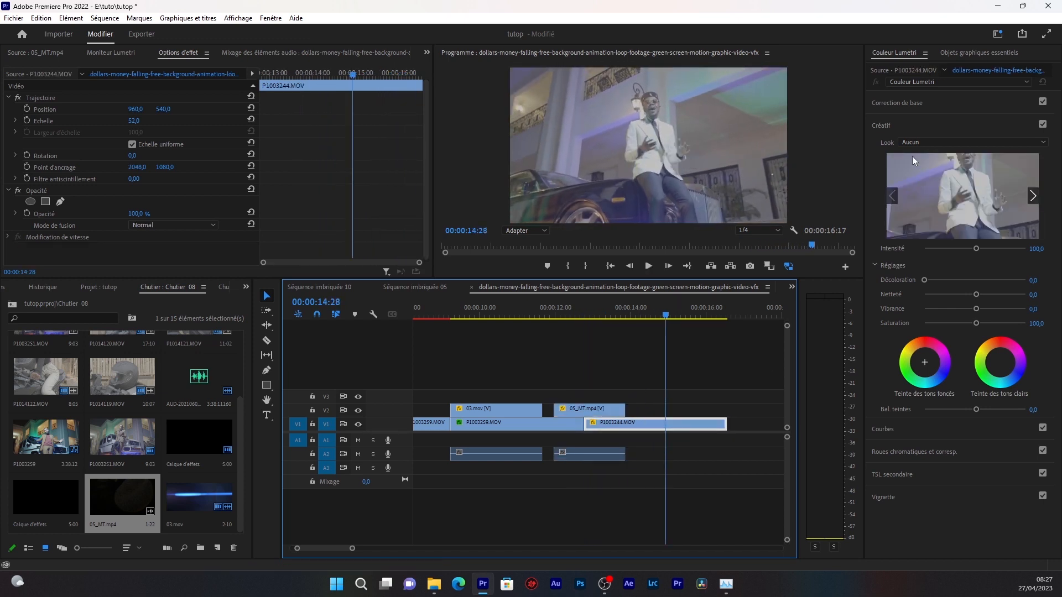
pyautogui.click(933, 142)
pyautogui.click(906, 180)
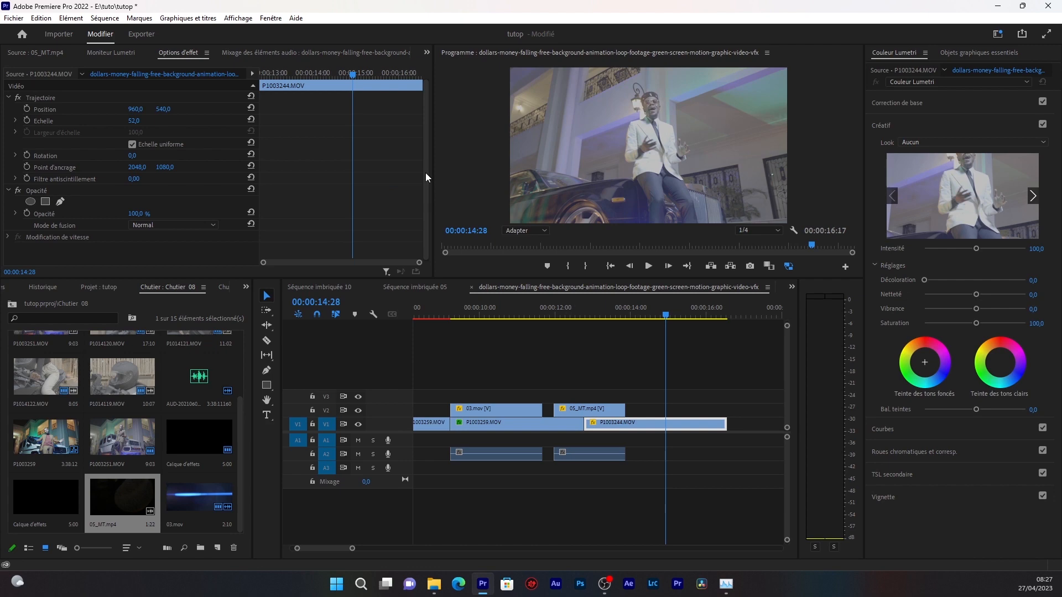
pyautogui.click(157, 133)
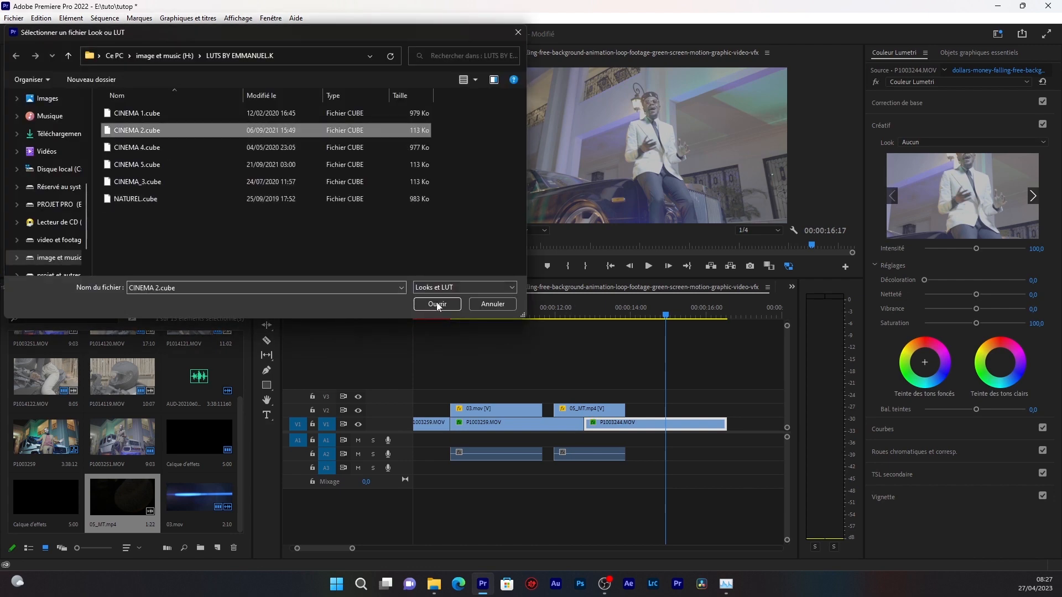
pyautogui.click(435, 301)
# - Play back the 05_MT.mp4 overlay transition between the two graded clips
pyautogui.click(570, 307)
pyautogui.press('space')
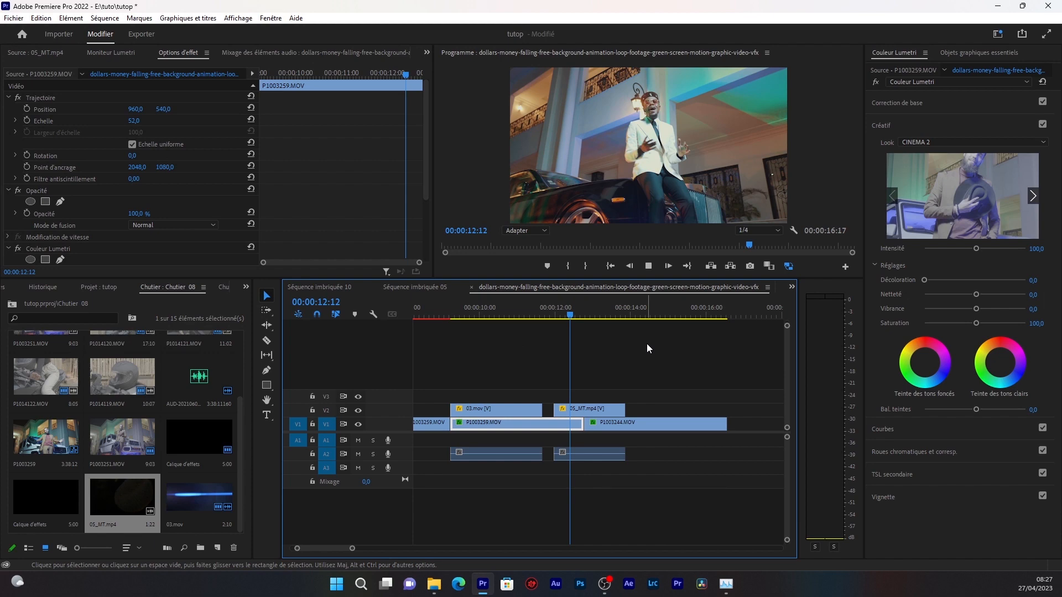
pyautogui.click(560, 307)
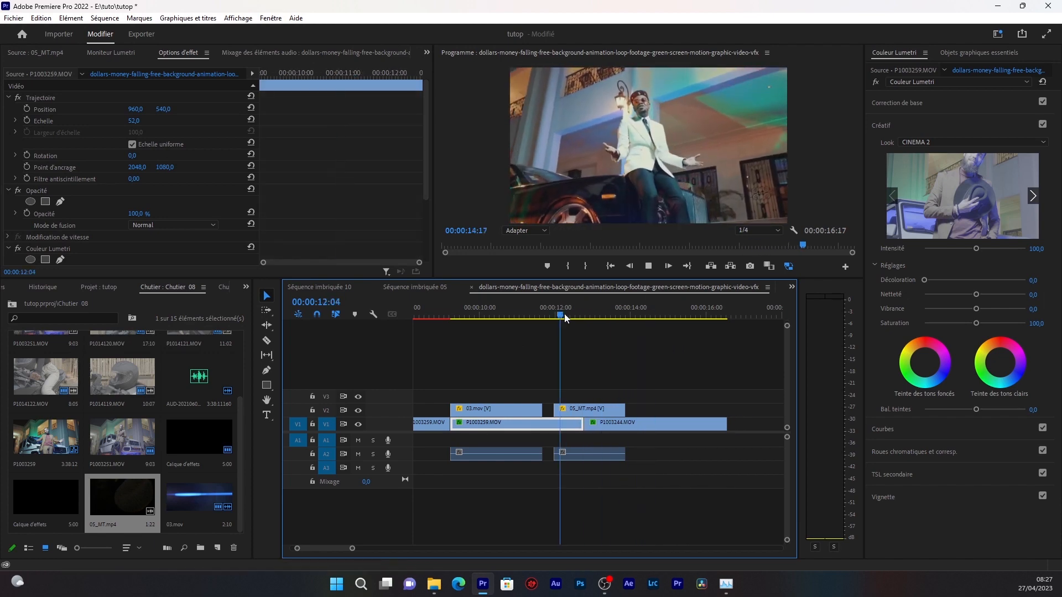
pyautogui.click(664, 359)
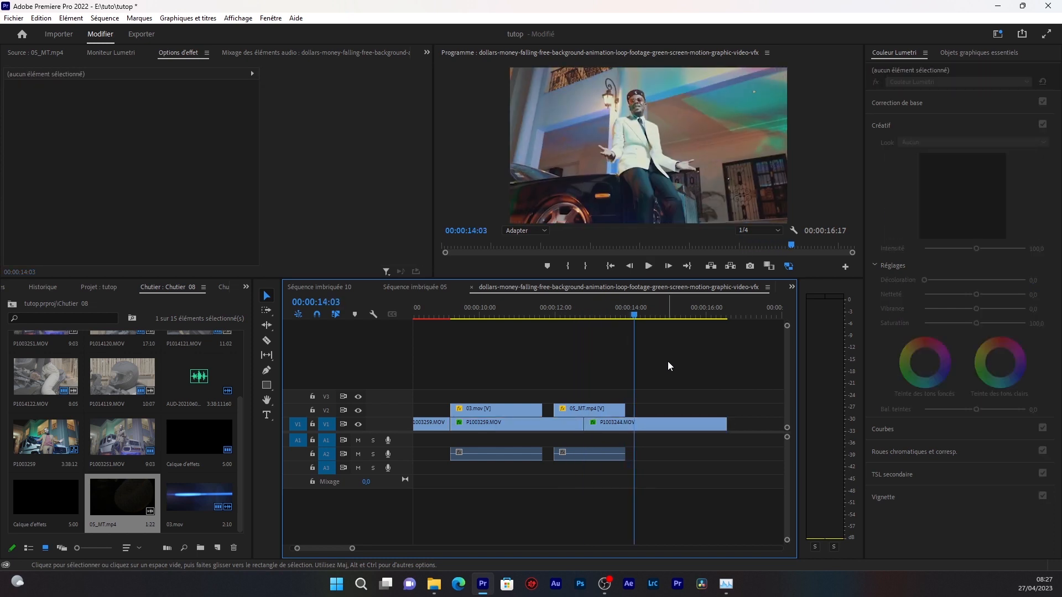